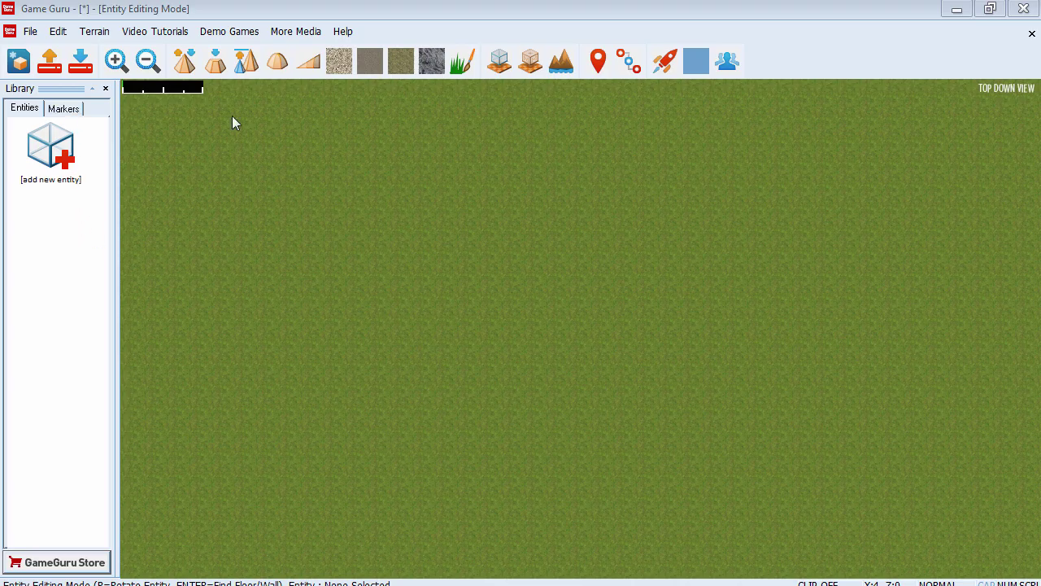
Step: Paint a horizontal path of light gravel texture across the middle of the grass terrain
click(338, 60)
mouse_move(486, 349)
mouse_down()
mouse_move(721, 358)
mouse_move(810, 348)
mouse_move(377, 348)
mouse_move(414, 353)
mouse_move(198, 280)
mouse_up()
Step: Add House 6 from the Medieval entity library and place it above the path's left end
click(50, 149)
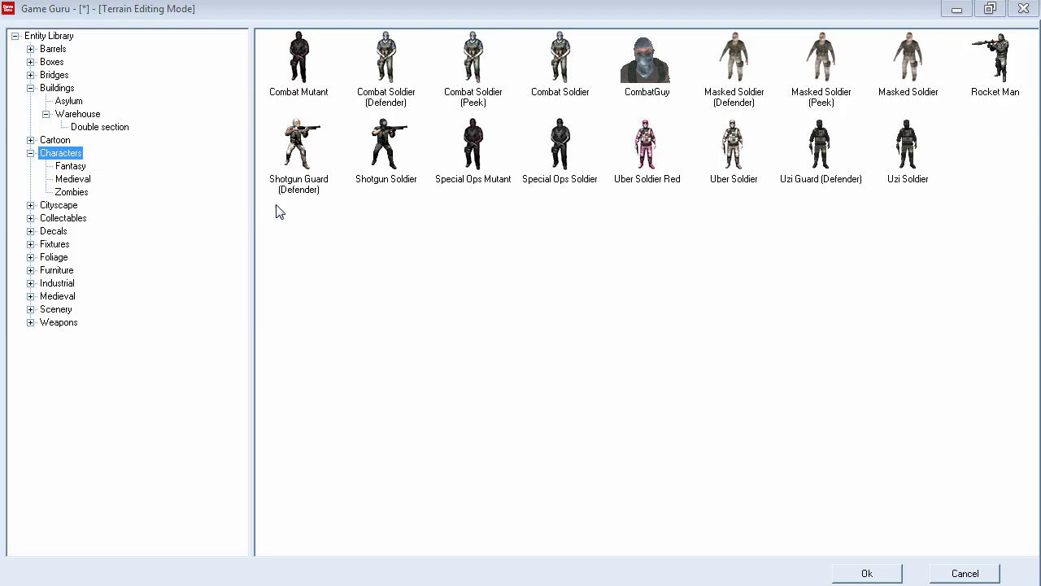
click(68, 284)
click(65, 297)
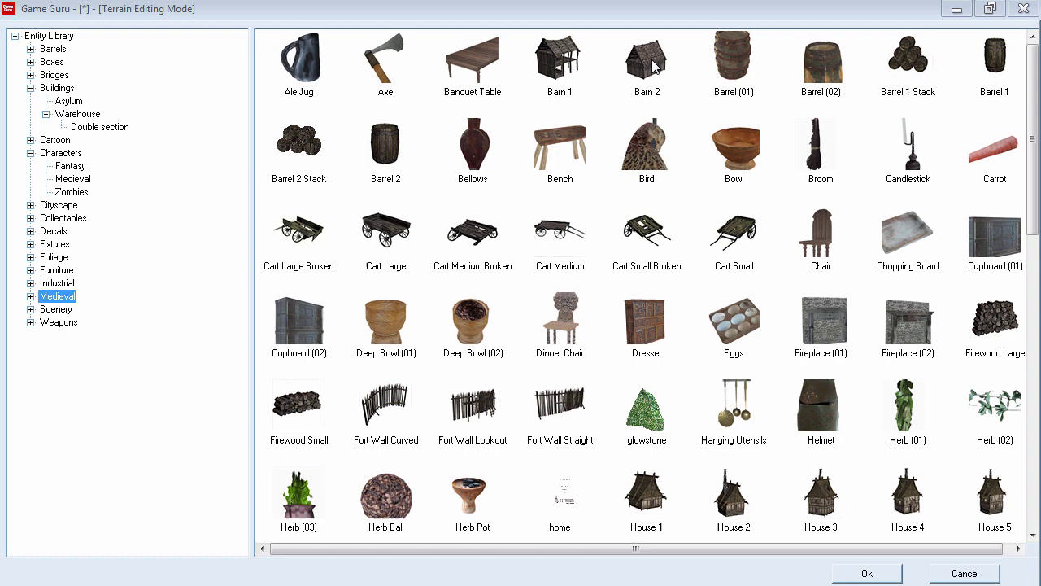
scroll(732, 318, down, 5)
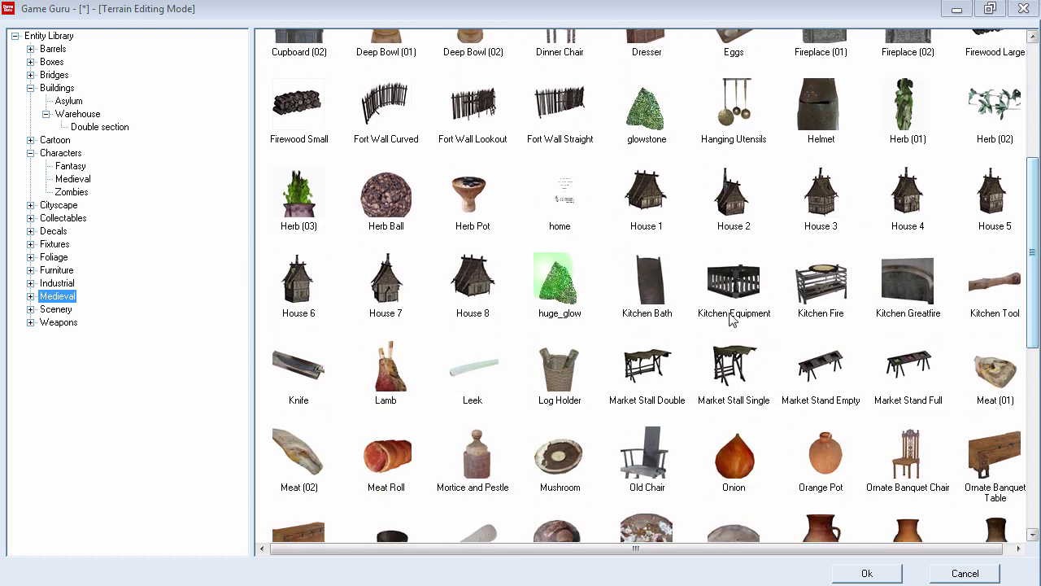
double_click(308, 293)
click(411, 270)
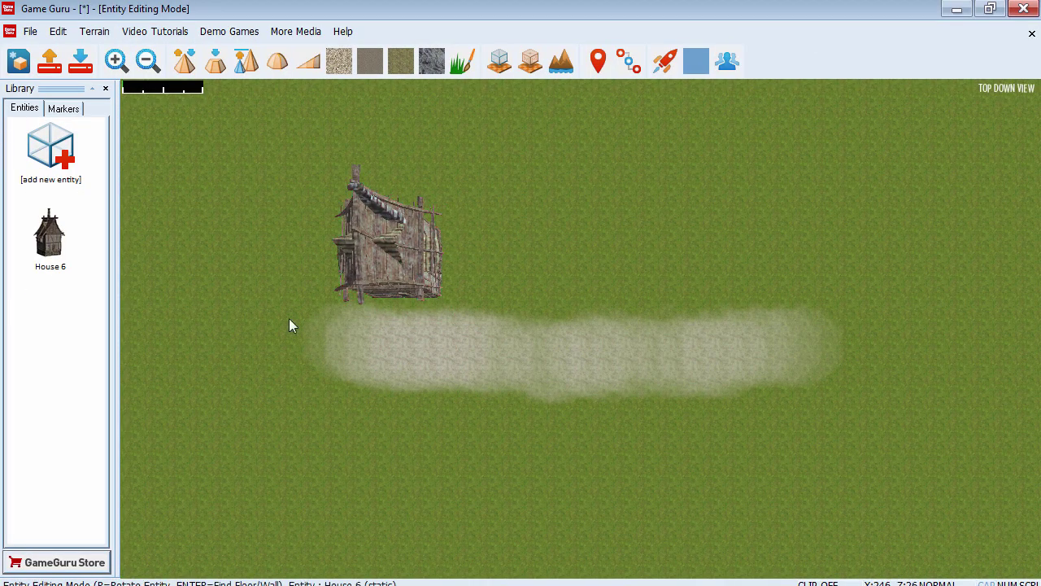
Step: Add House 8 from the Medieval library and place it below the path, opposite House 6
click(59, 162)
click(488, 325)
scroll(488, 329, down, 3)
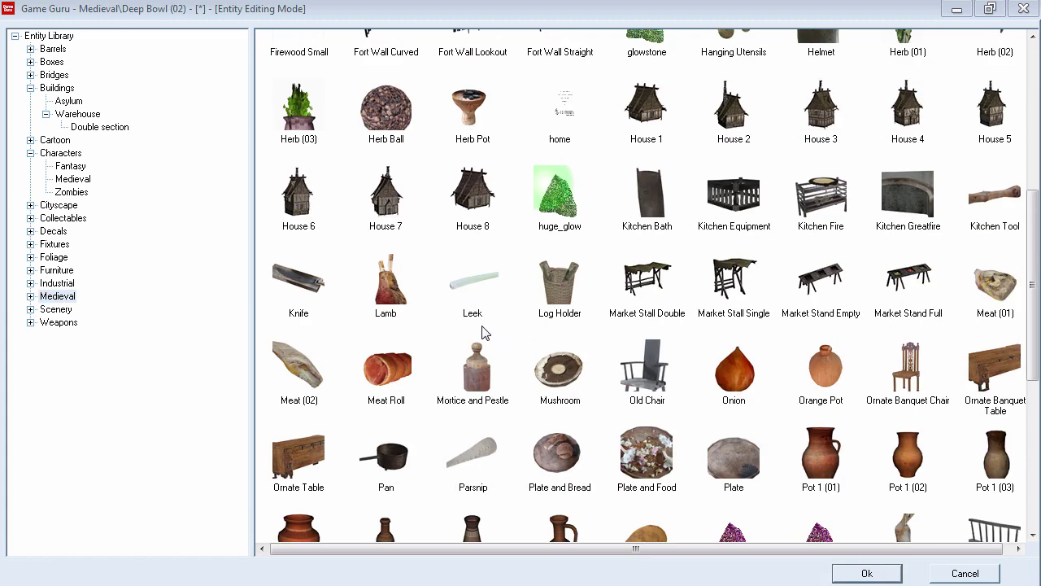
scroll(500, 353, down, 3)
scroll(521, 372, up, 3)
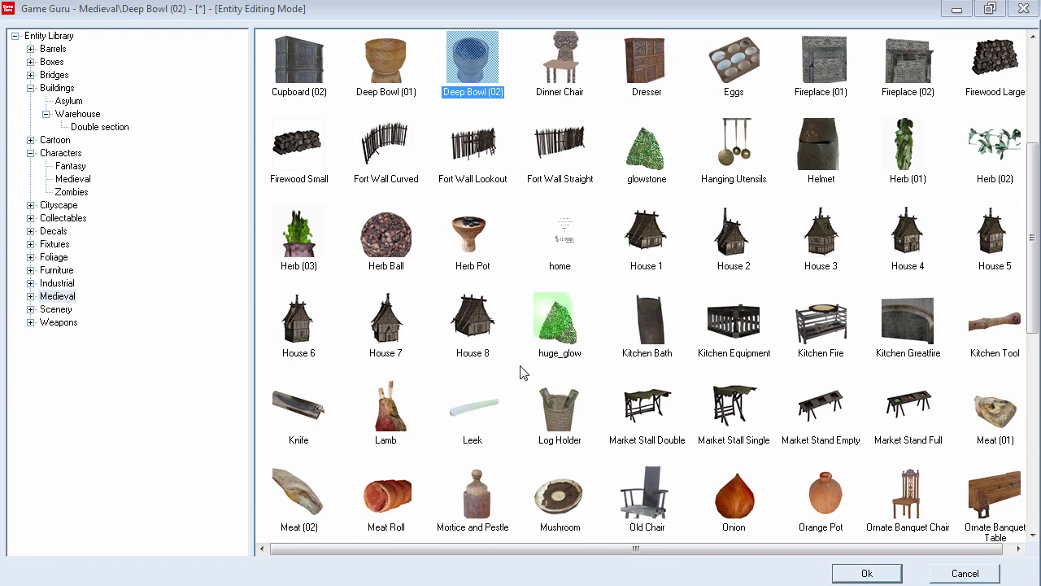
double_click(476, 321)
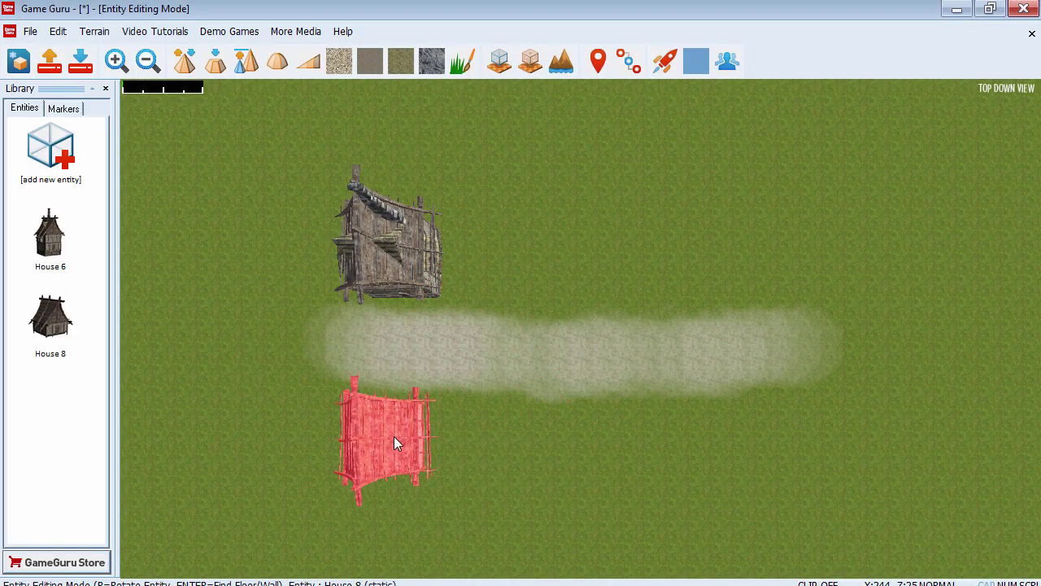
Step: Add House 1 from the Medieval library and place it above the path, to the right of House 6
click(50, 150)
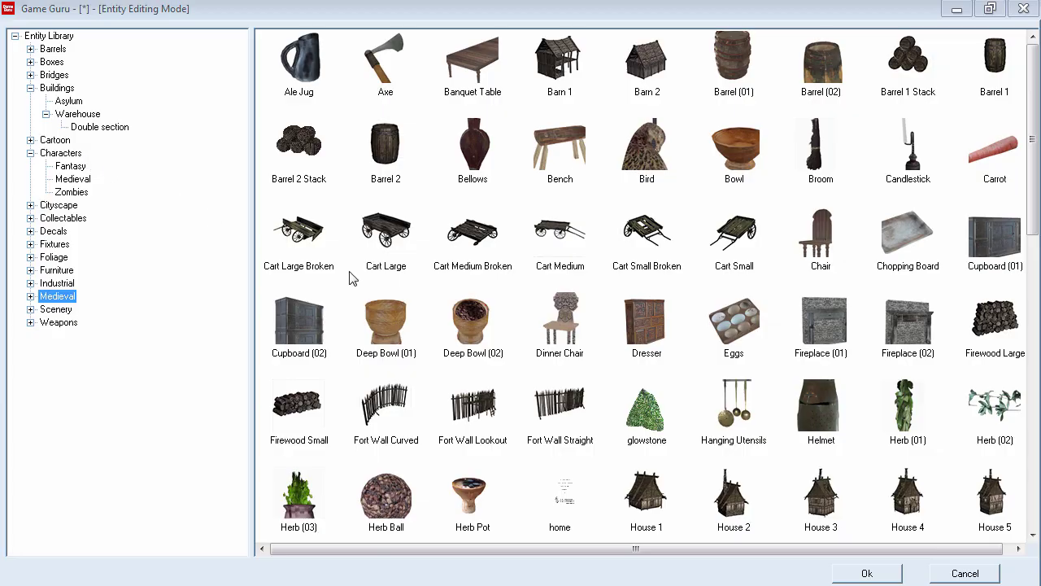
click(561, 150)
scroll(569, 202, down, 5)
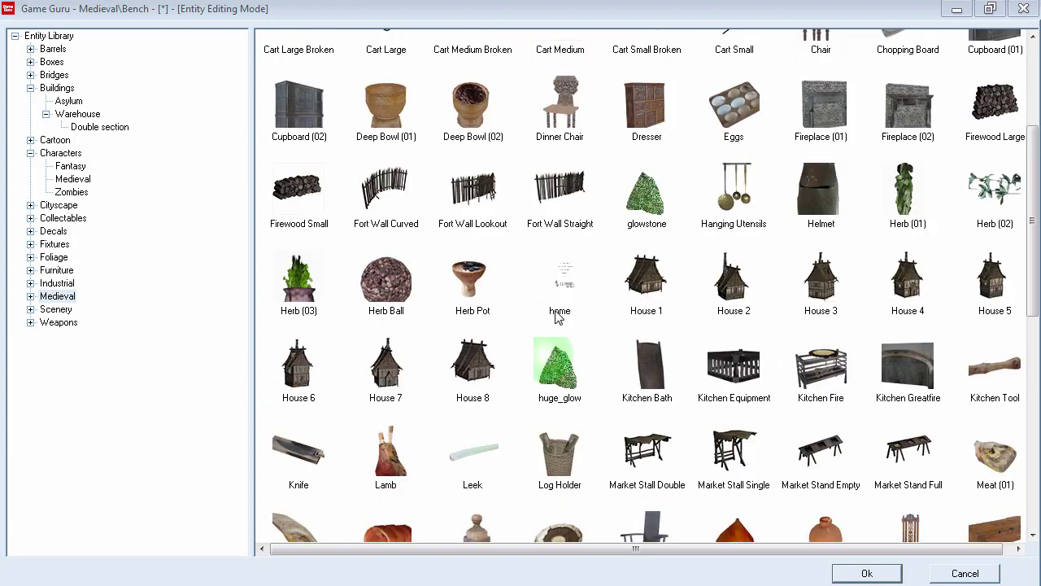
scroll(582, 388, down, 5)
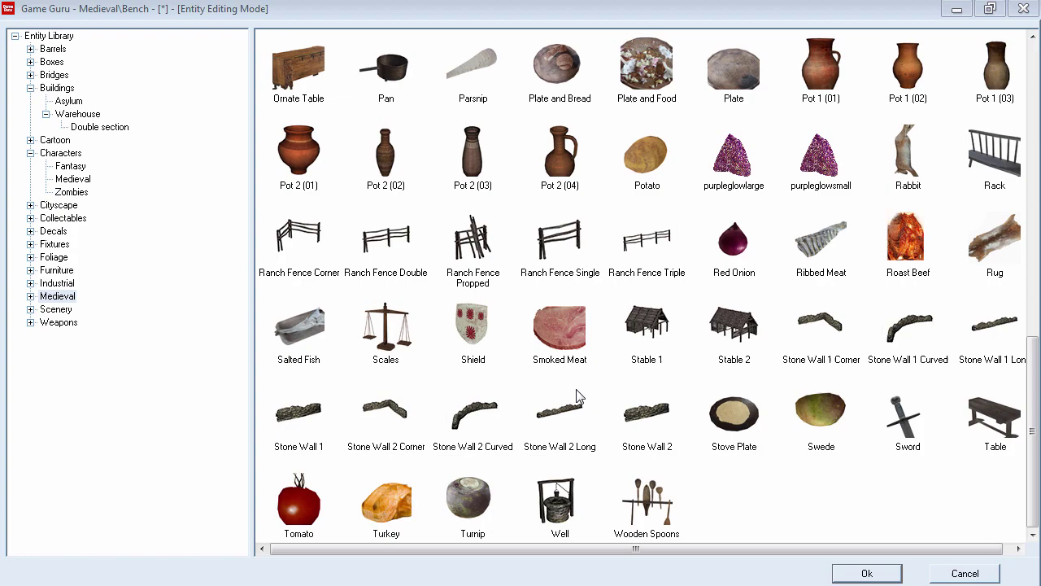
scroll(623, 395, up, 5)
scroll(712, 364, up, 2)
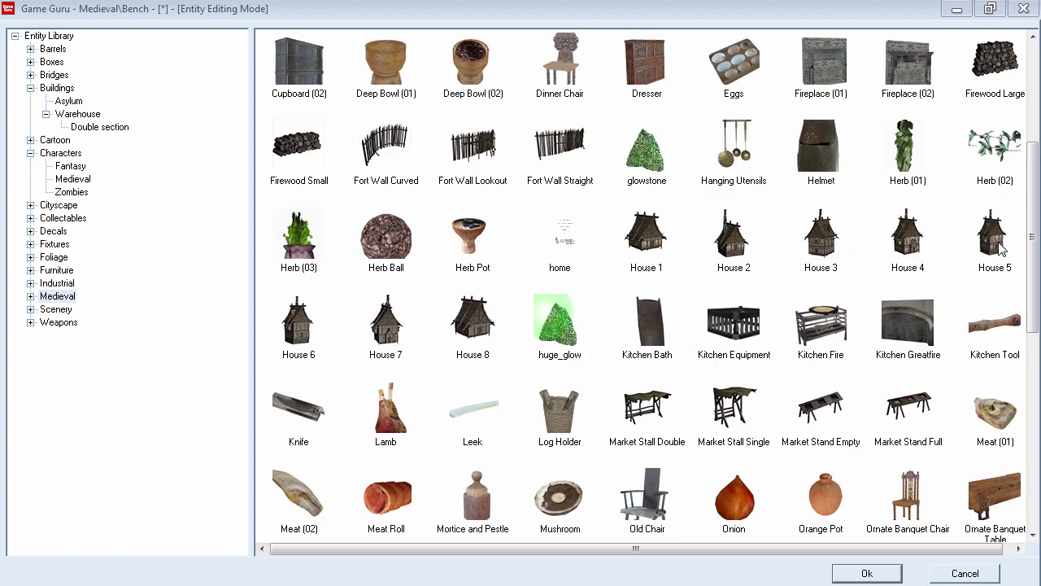
double_click(648, 238)
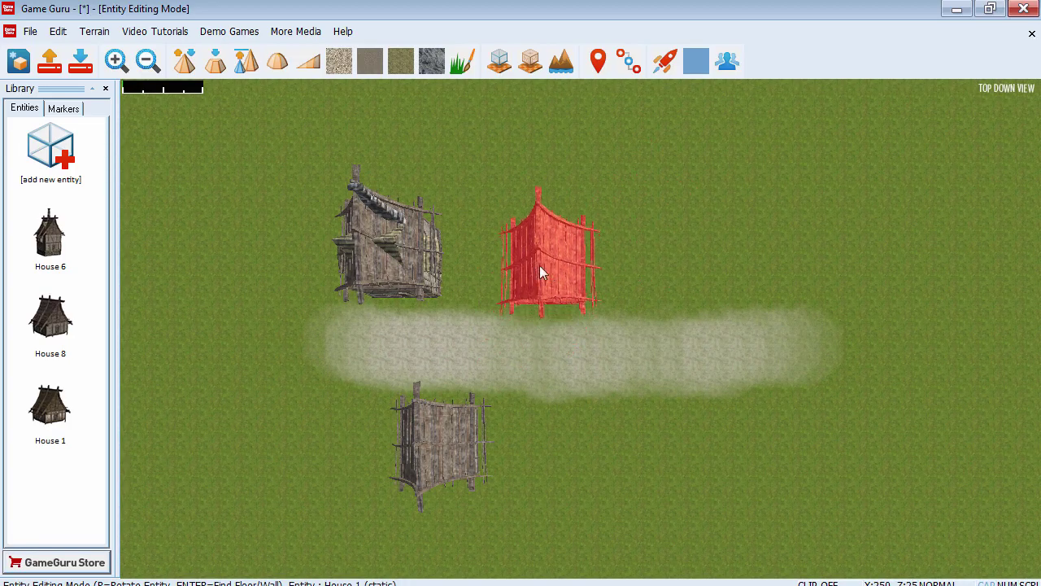
click(530, 261)
Step: Add Barn 2 from the Medieval library and place it above the path, to the right of House 1
click(80, 175)
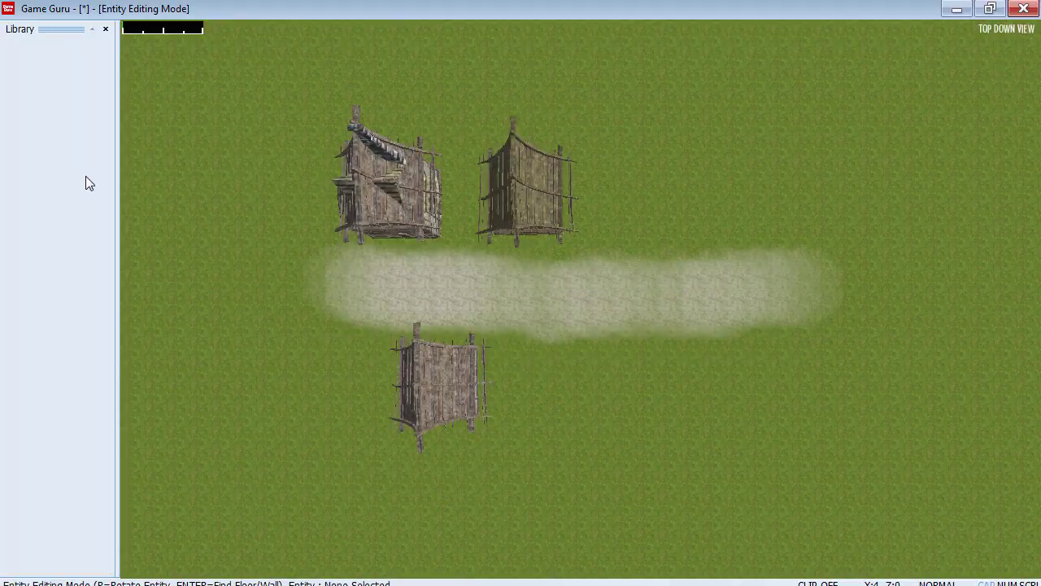
click(648, 88)
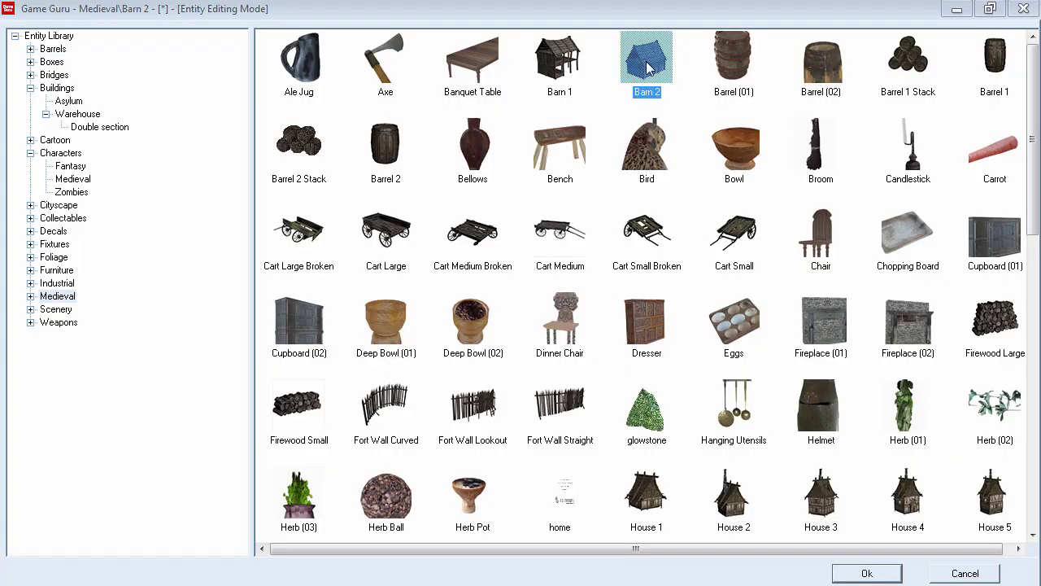
double_click(648, 69)
click(651, 280)
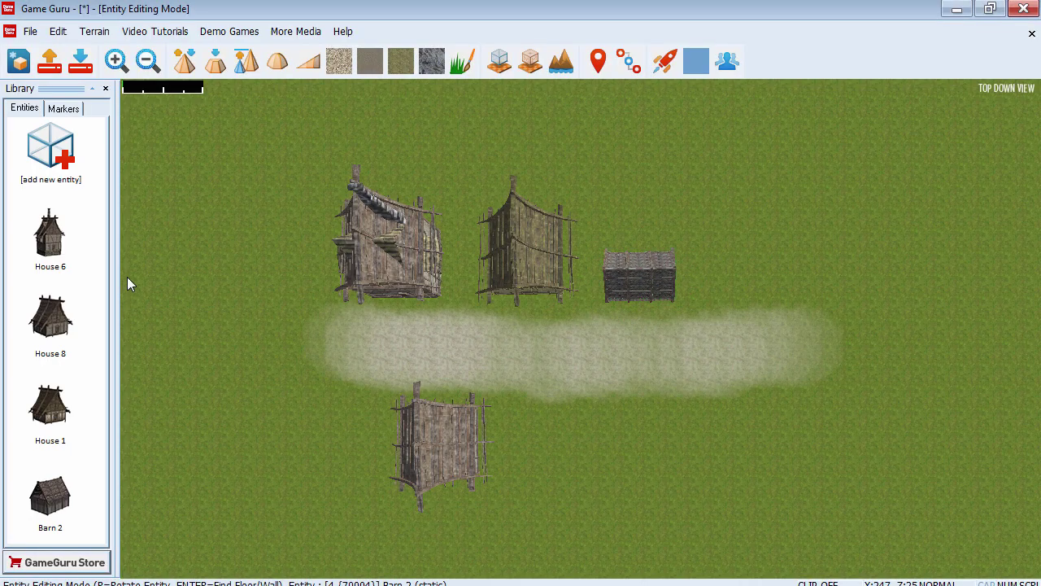
Step: Add House 4 from the Medieval library and place it below the path, to the right of House 8
click(73, 167)
click(644, 161)
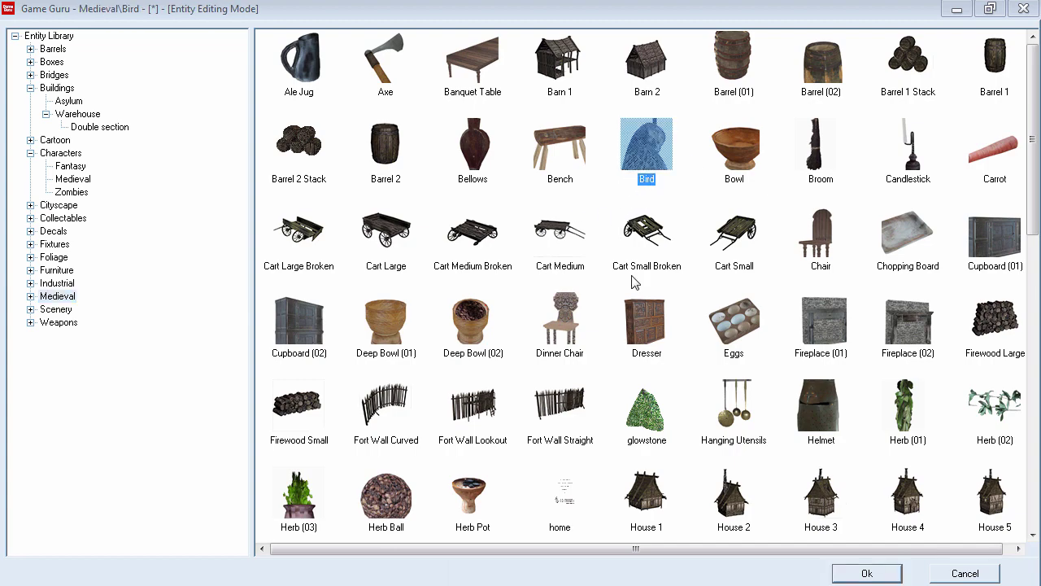
scroll(638, 297, down, 5)
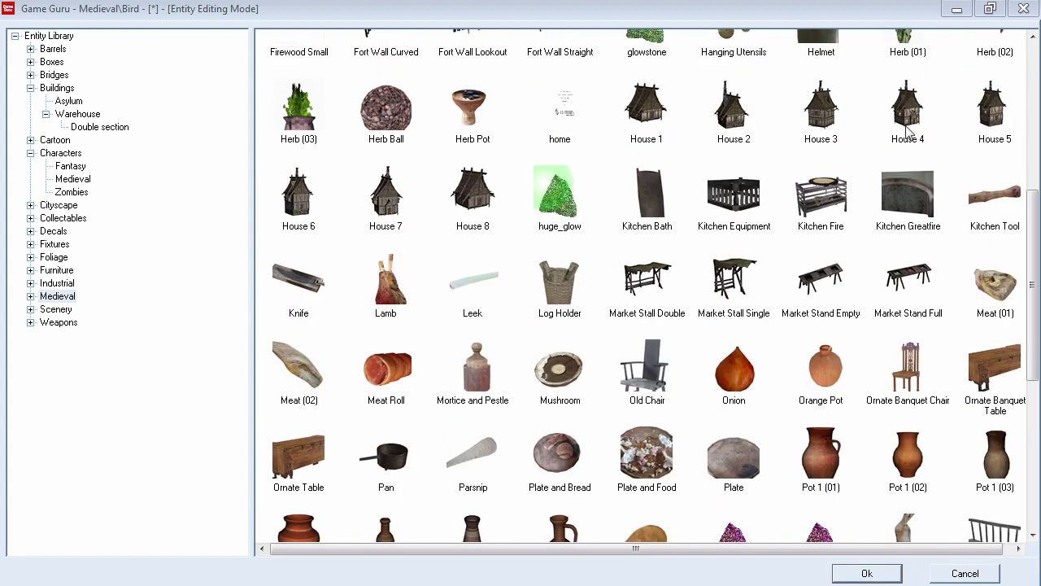
double_click(908, 110)
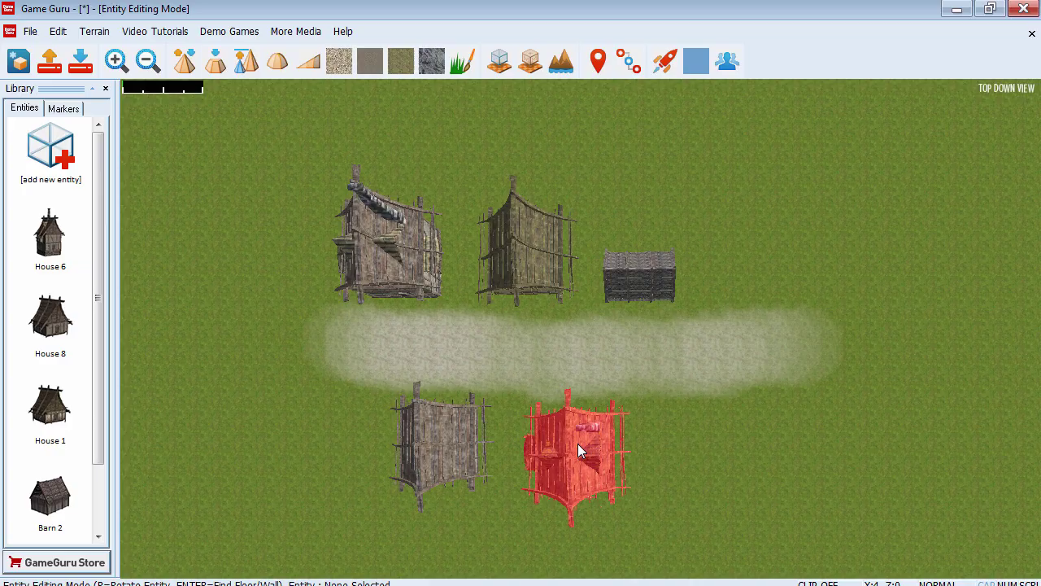
click(586, 447)
Step: Add House 7 from the Medieval library and place it below the path, to the right of House 4
click(57, 161)
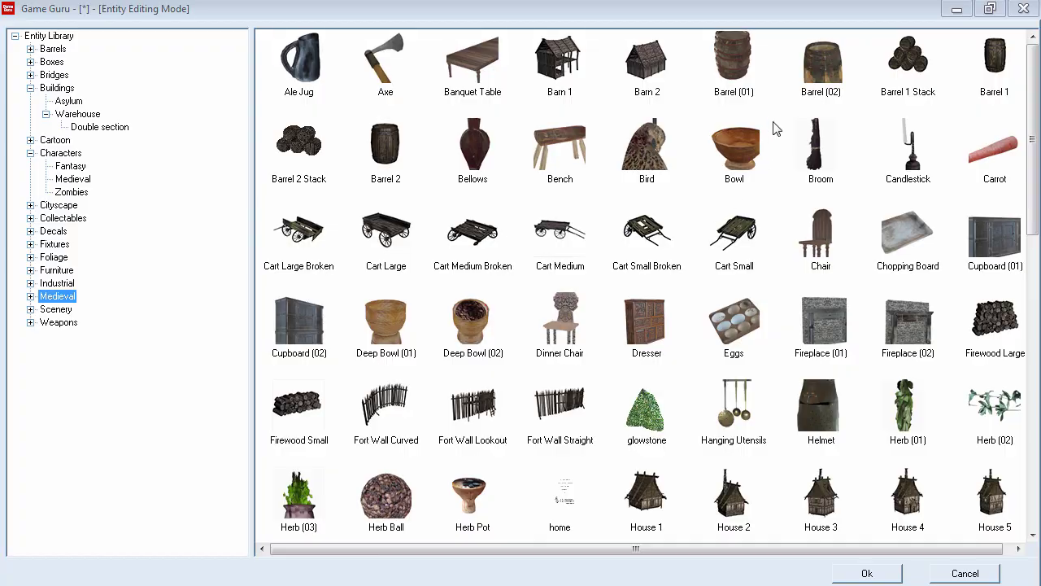
click(734, 328)
scroll(744, 349, down, 3)
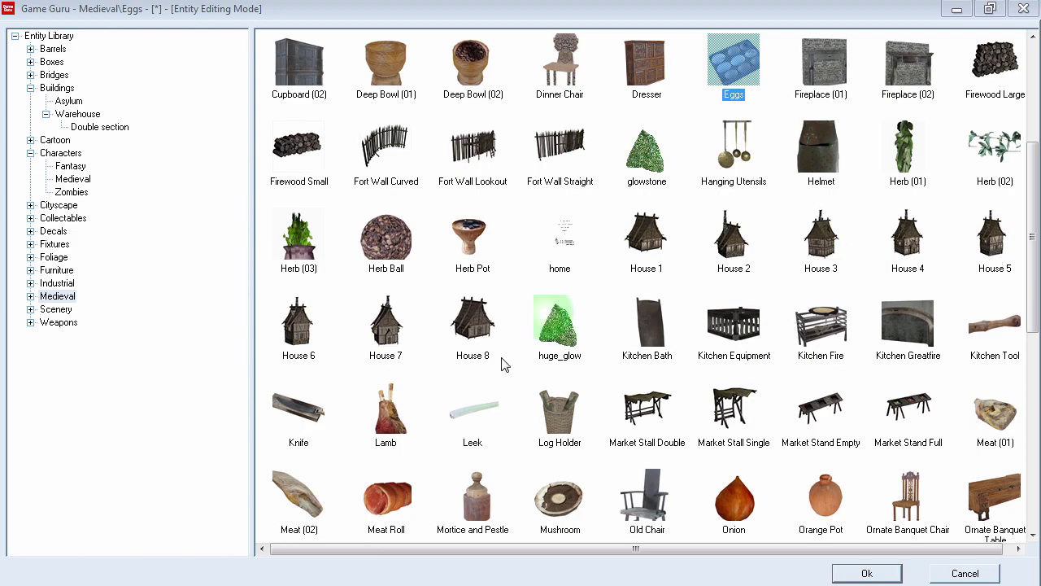
double_click(393, 339)
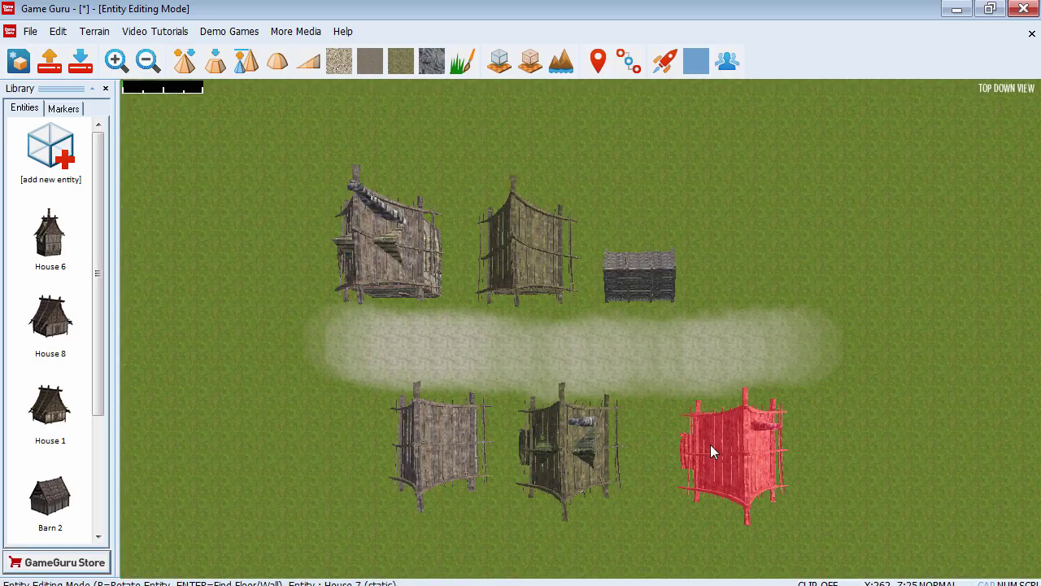
click(696, 435)
Step: Place a second House 8 above the path, to the right of the barn
click(51, 321)
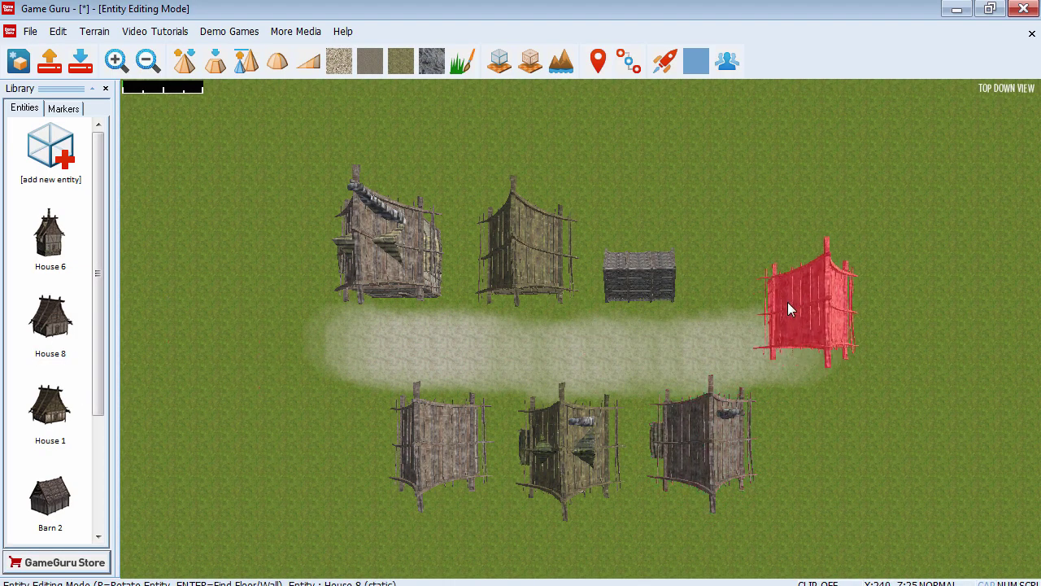
click(742, 270)
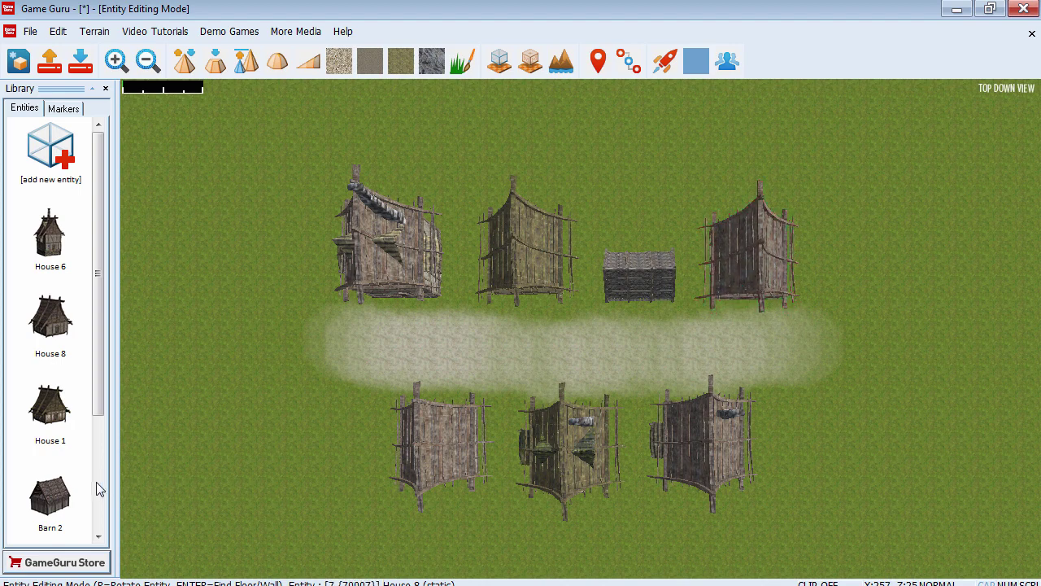
Step: Place a rotated Barn 2 at the left end of the lower row and a rotated House 8 at the path's right end
click(51, 498)
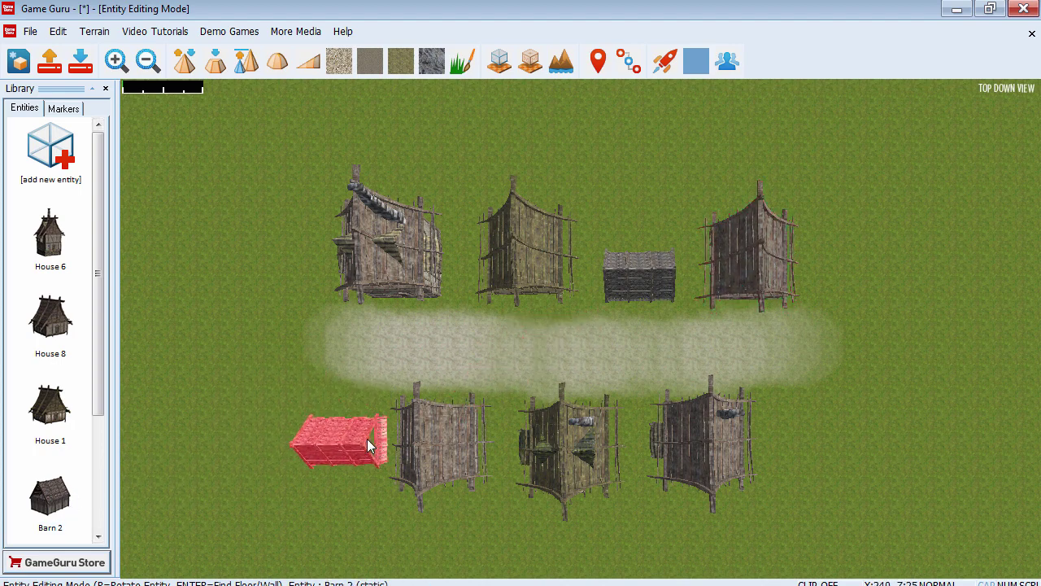
click(50, 321)
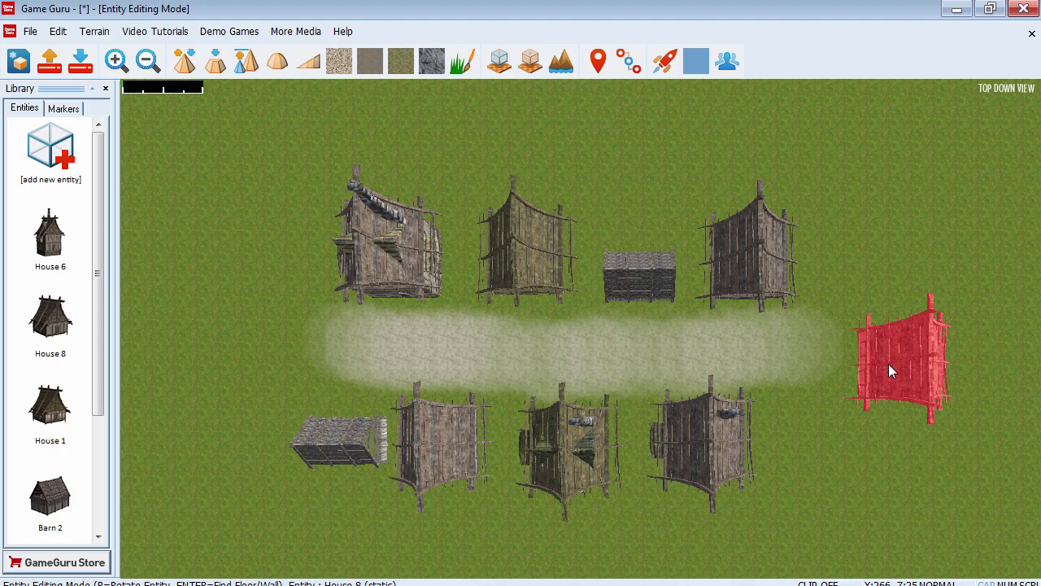
click(882, 347)
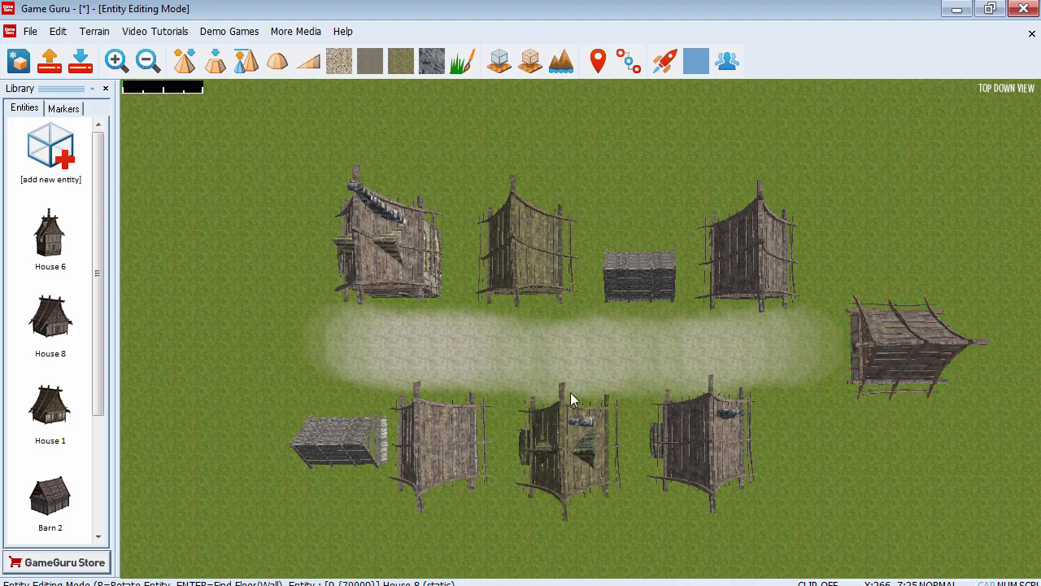
Step: Pick House 2 from the Medieval entity library for placement
click(79, 153)
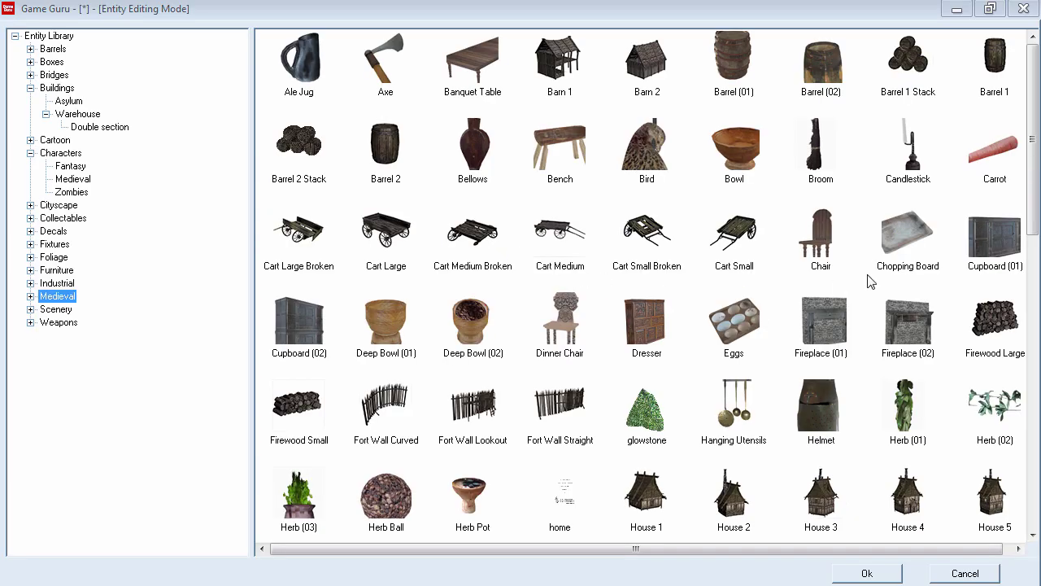
click(901, 237)
scroll(889, 289, down, 9)
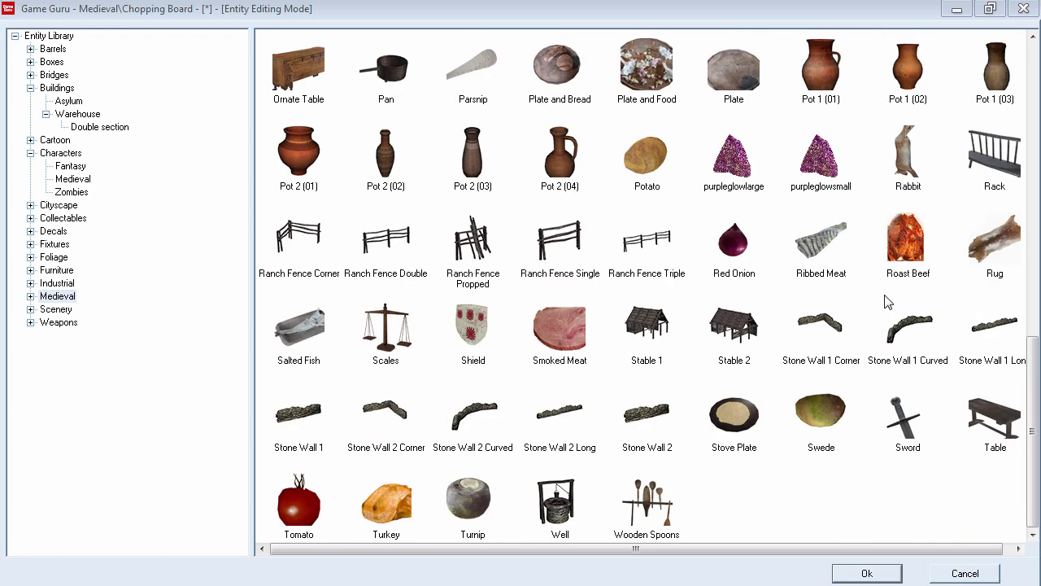
scroll(886, 302, up, 5)
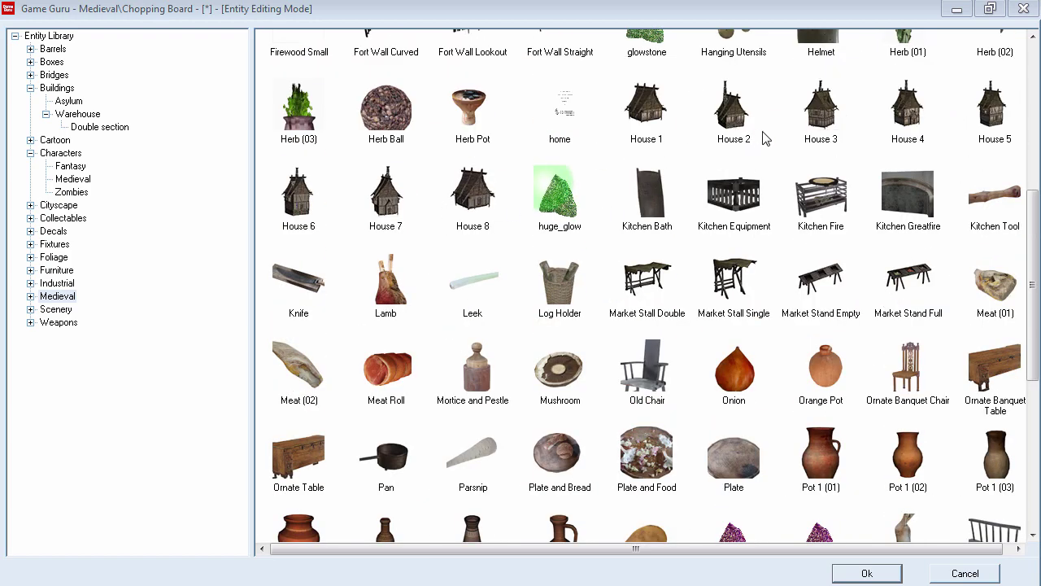
double_click(737, 116)
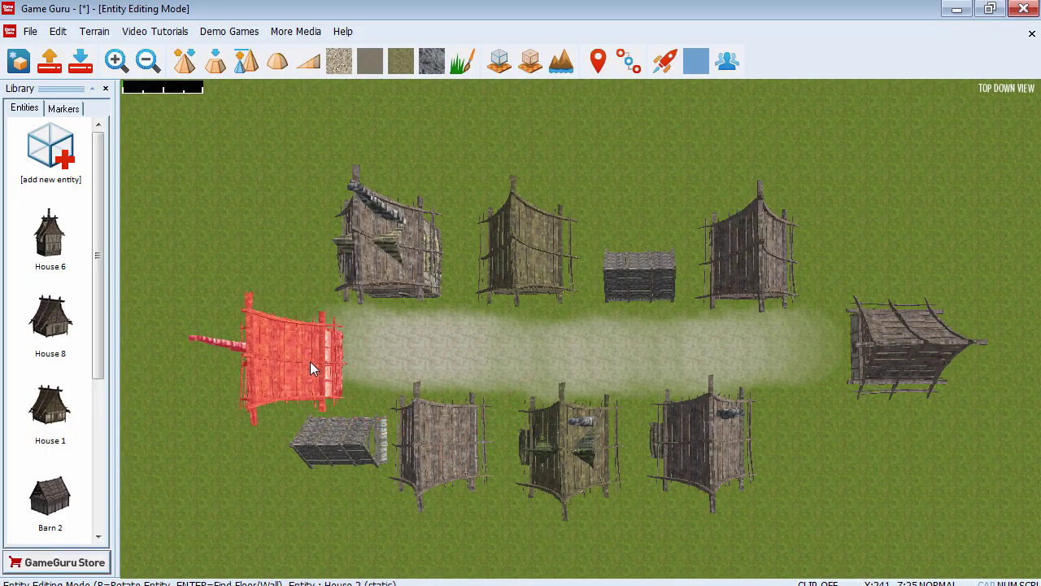
Step: Rotate House 2 sideways to face the path and place it just above the path's left end, beside House 6
key(r)
key(r)
key(r)
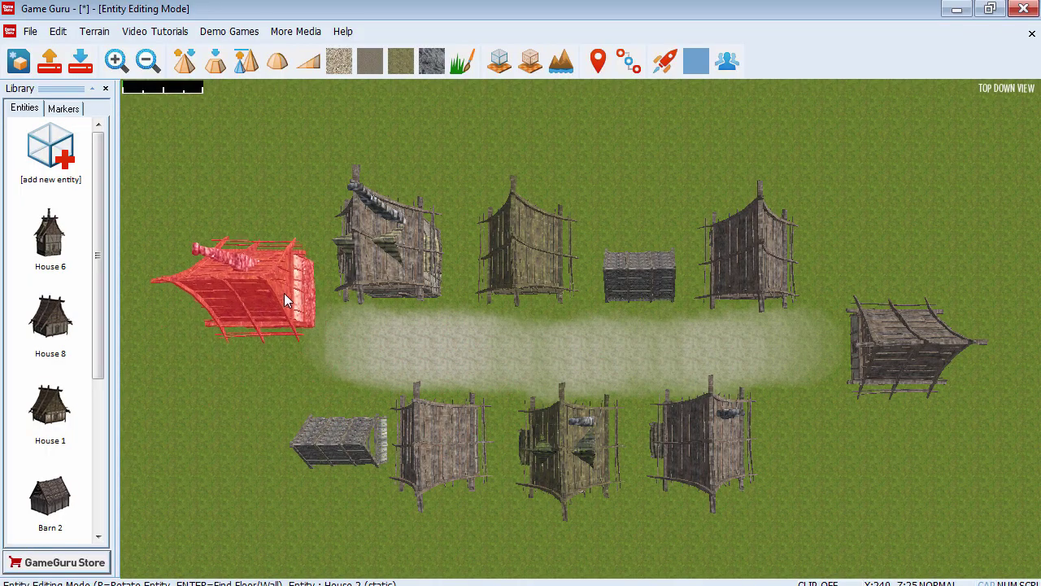
key(r)
key(r)
key(r)
key(r)
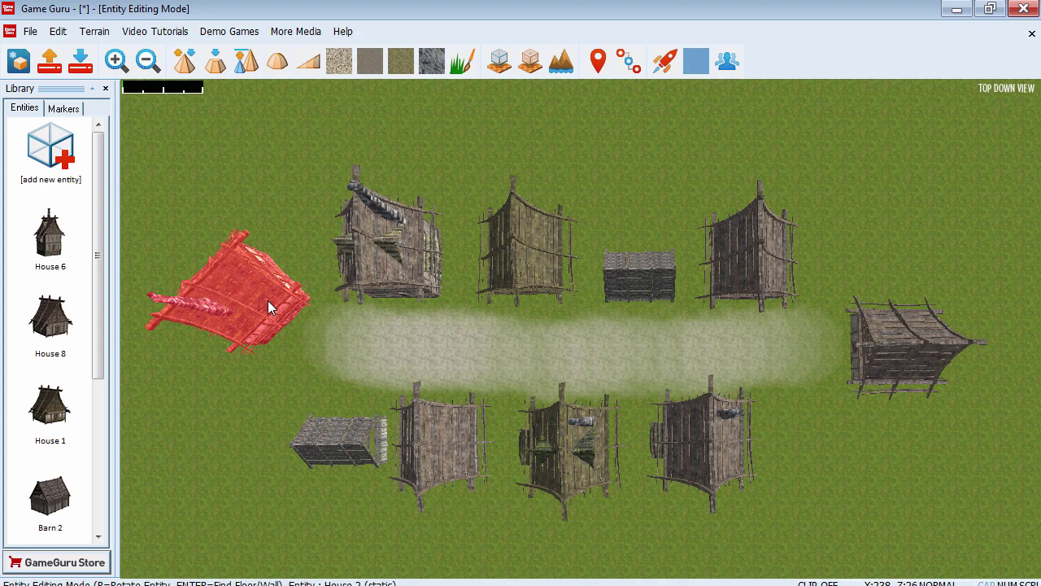
click(202, 328)
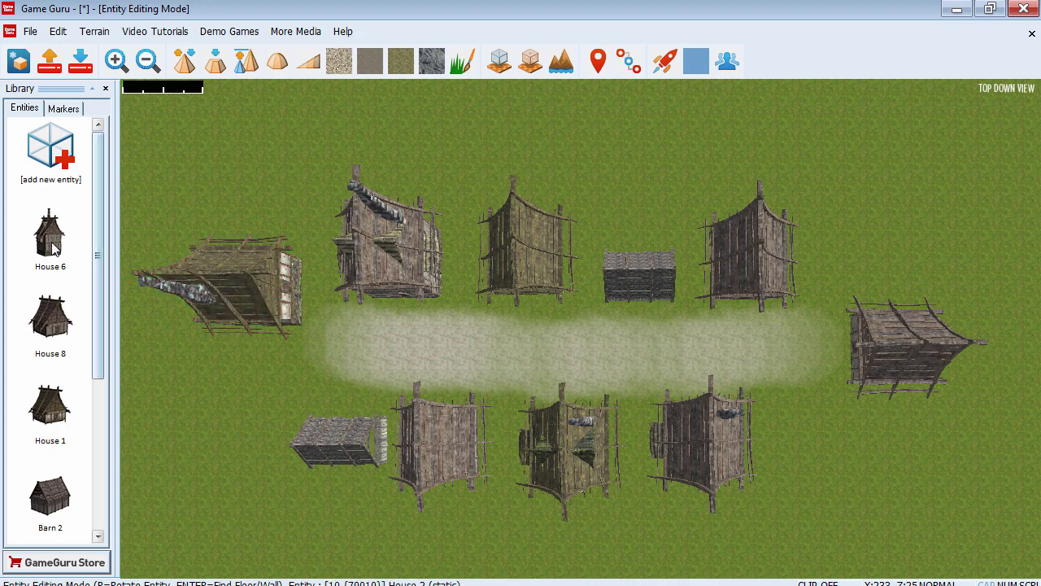
Step: Place another House 6, rotated to face the path, below House 2 and to the left of the rotated barn
click(50, 240)
key(r)
key(r)
key(r)
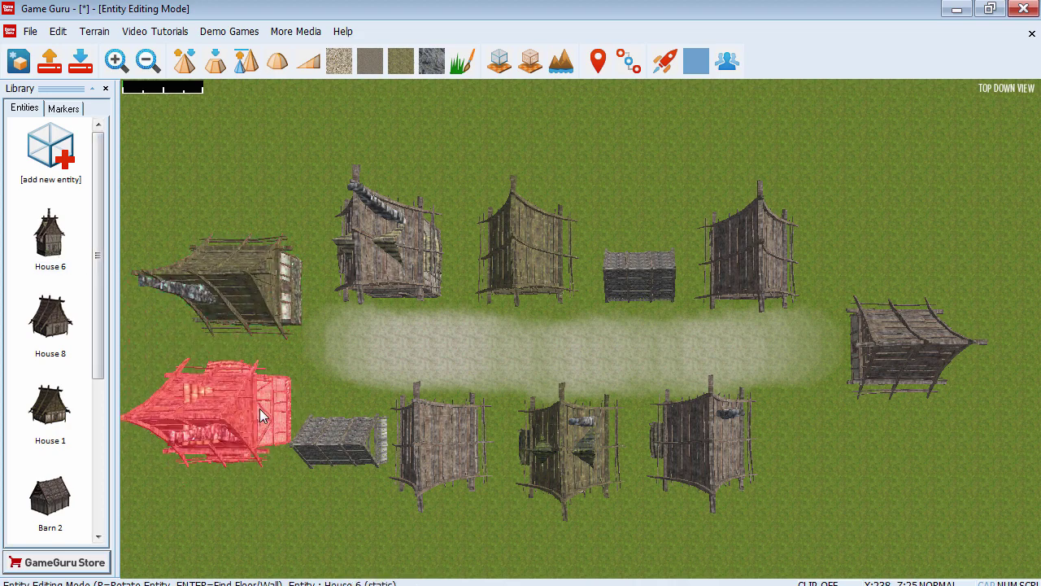
click(265, 418)
click(238, 410)
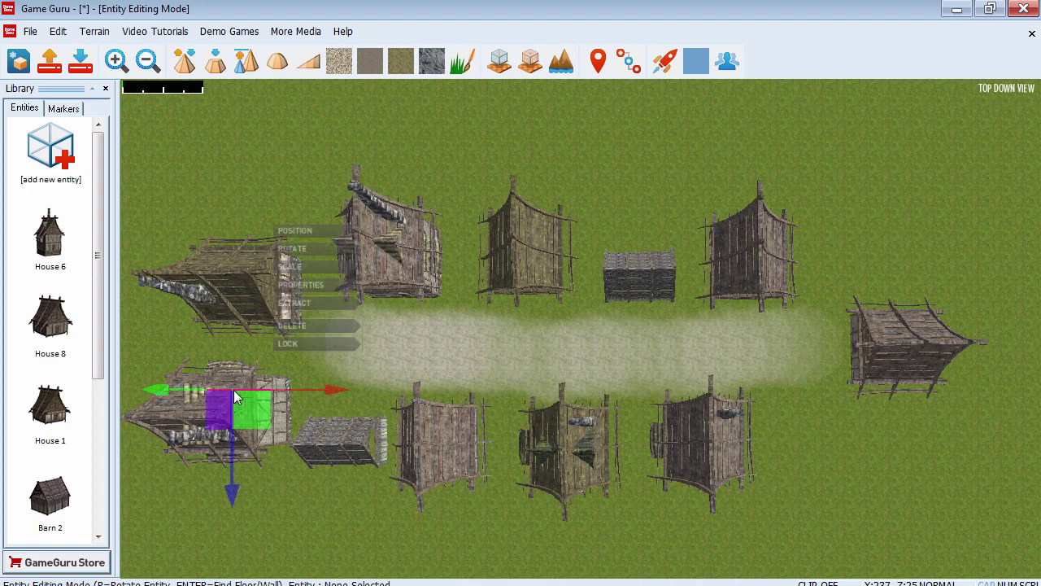
Step: Shift the House 6 at the lower row's left end farther left, away from the neighbouring barn
drag(242, 412, 216, 414)
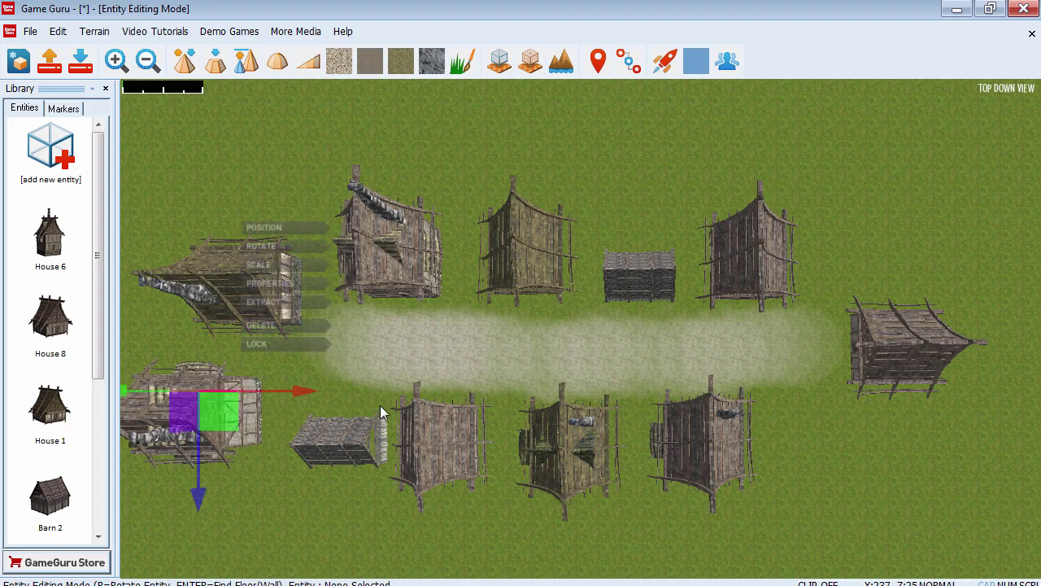
click(463, 357)
Step: Place a Player Start marker at the path's left end, rotated to face along the path
key(a)
key(d)
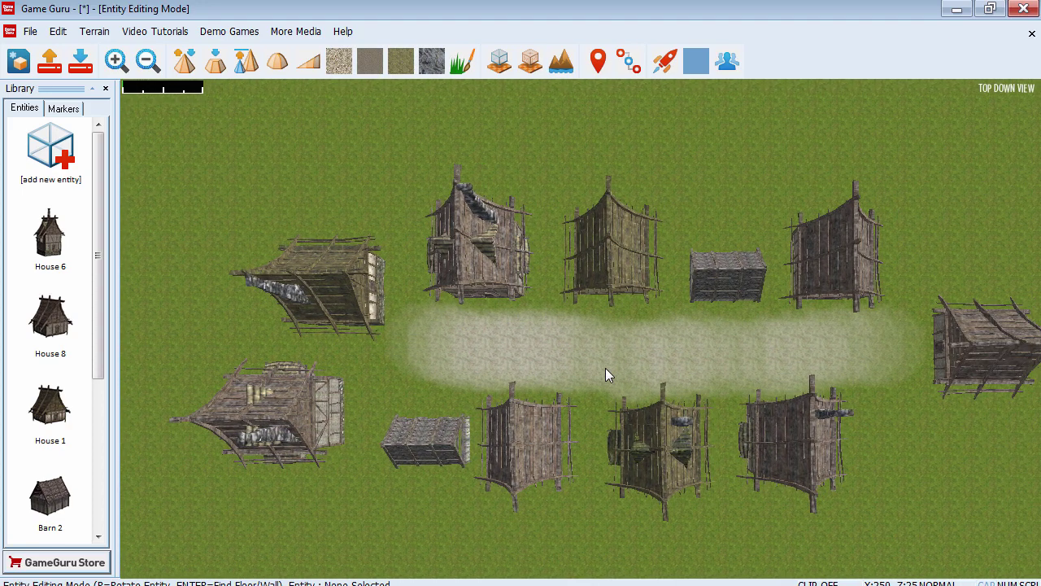
click(64, 108)
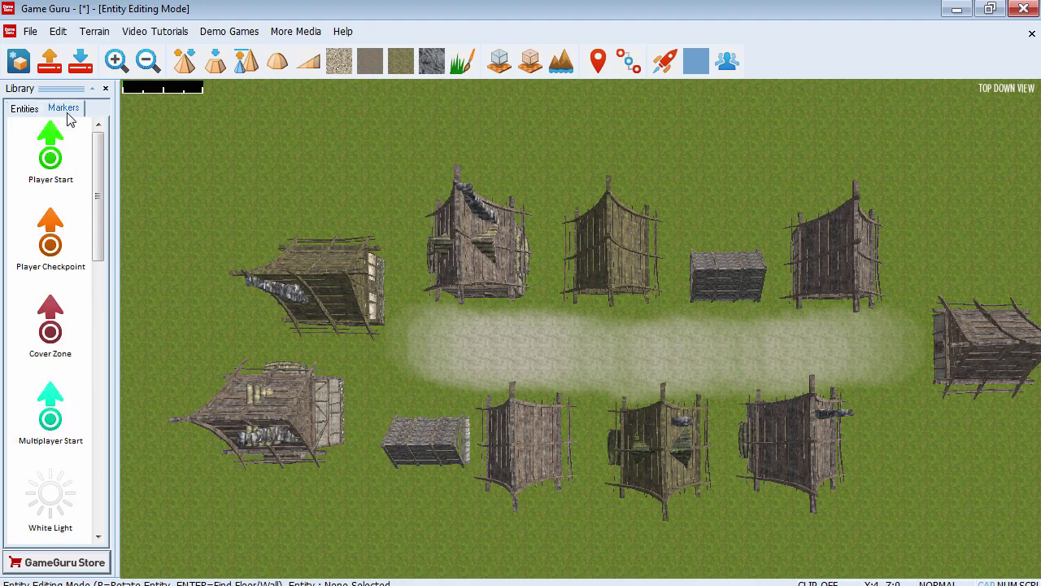
click(50, 154)
scroll(423, 350, up, 4)
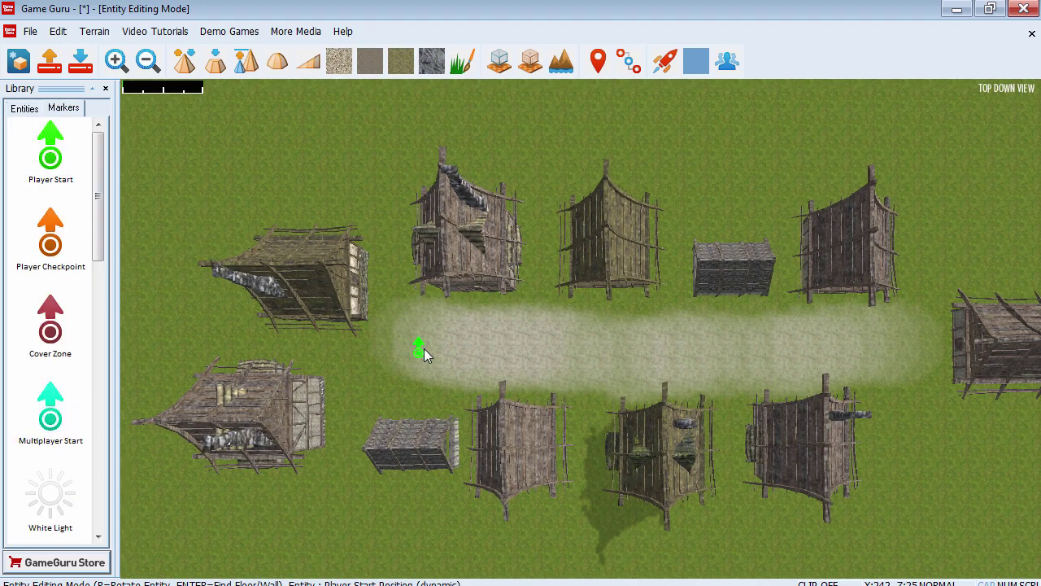
key(r)
key(r)
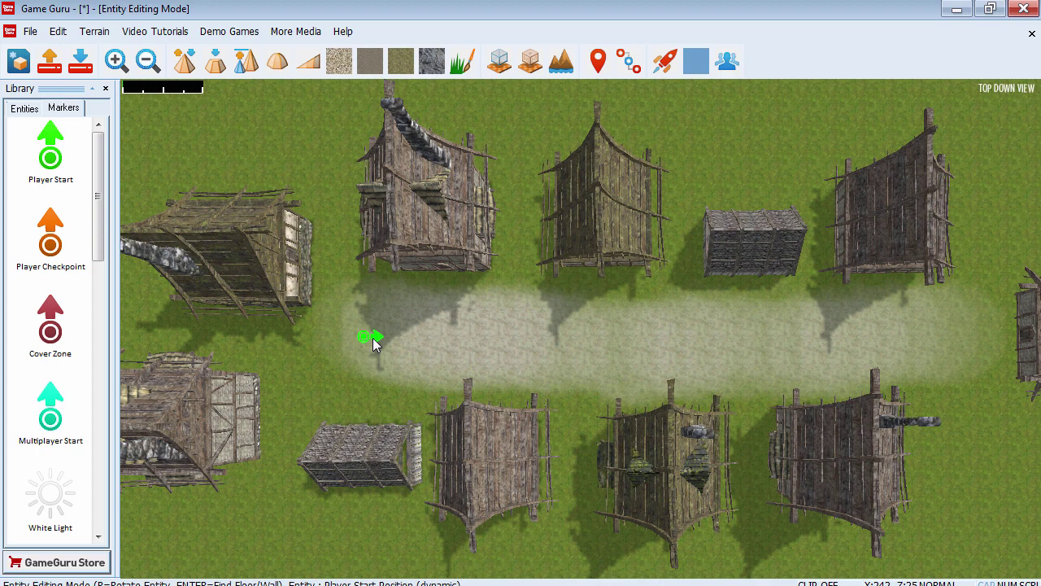
click(366, 341)
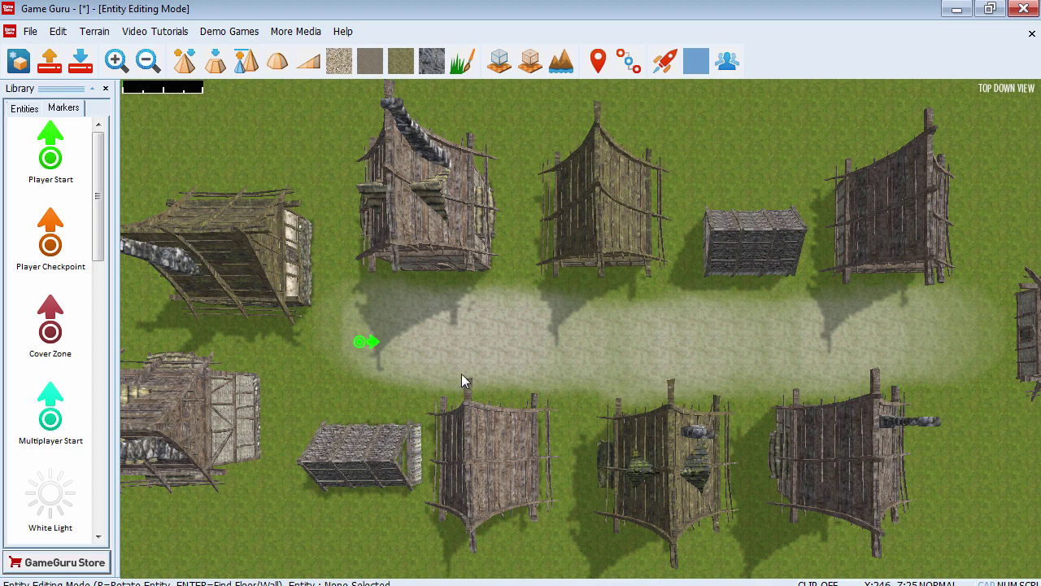
Step: Pick the Wizard Royal from the Fantasy characters in the entity library for placement
click(24, 109)
click(59, 161)
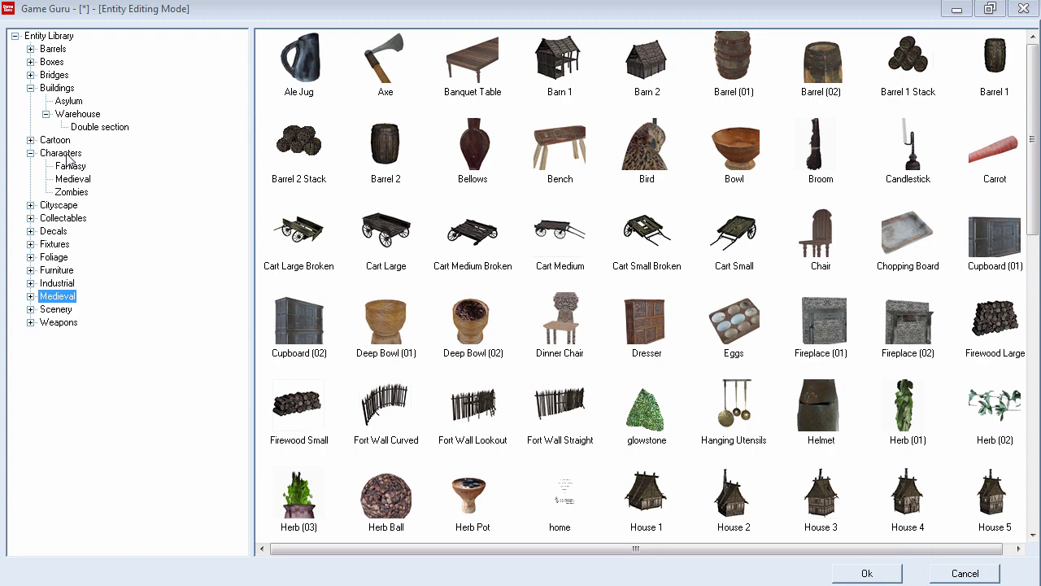
click(61, 153)
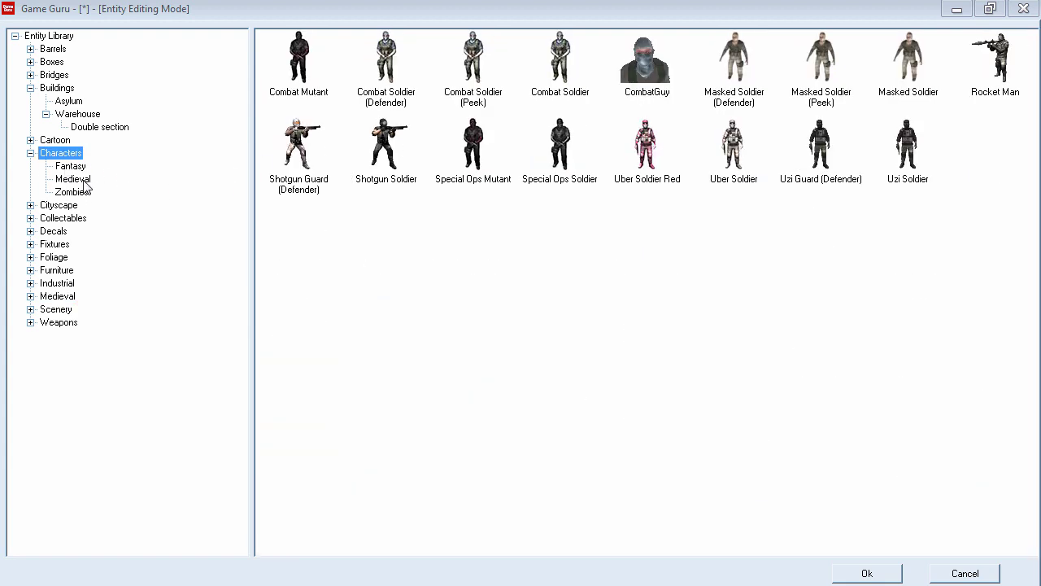
click(73, 179)
click(65, 153)
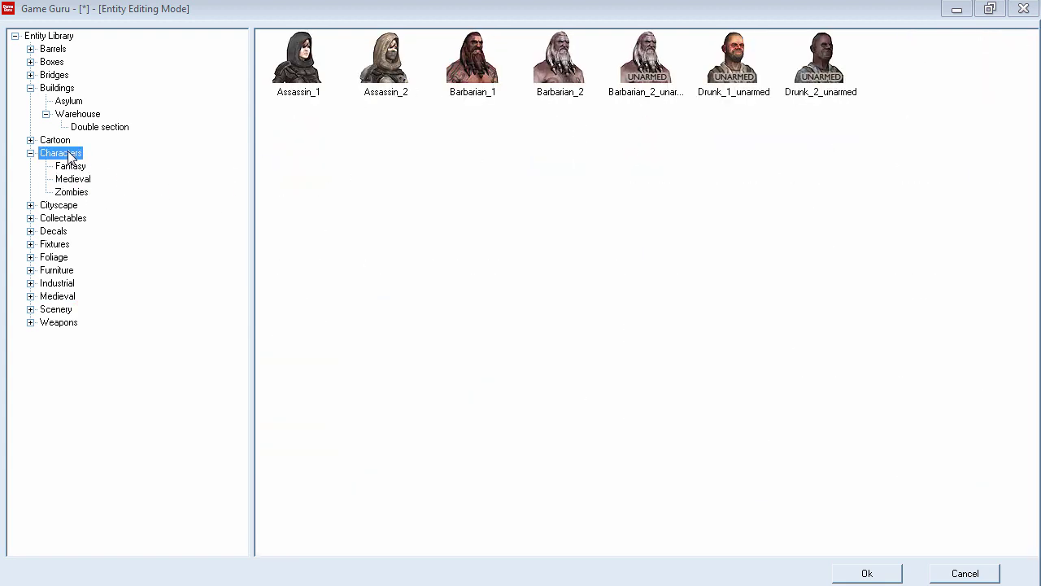
click(75, 180)
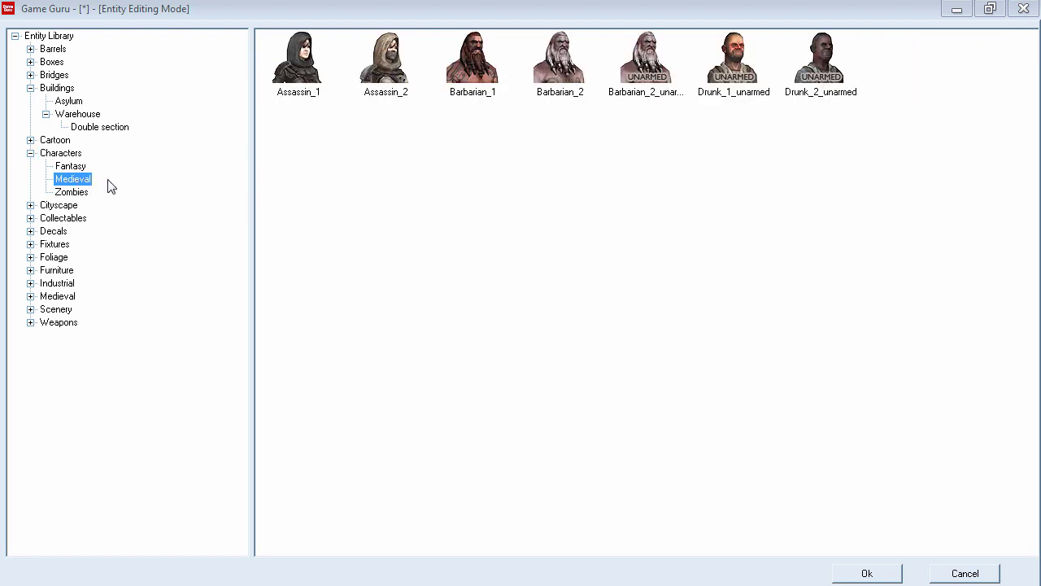
click(60, 155)
click(84, 168)
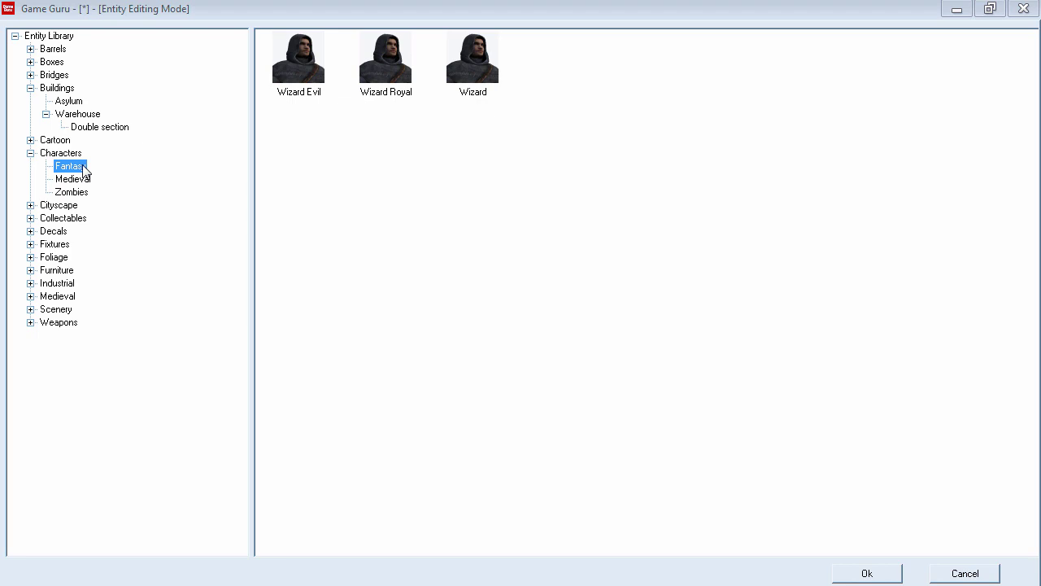
double_click(397, 73)
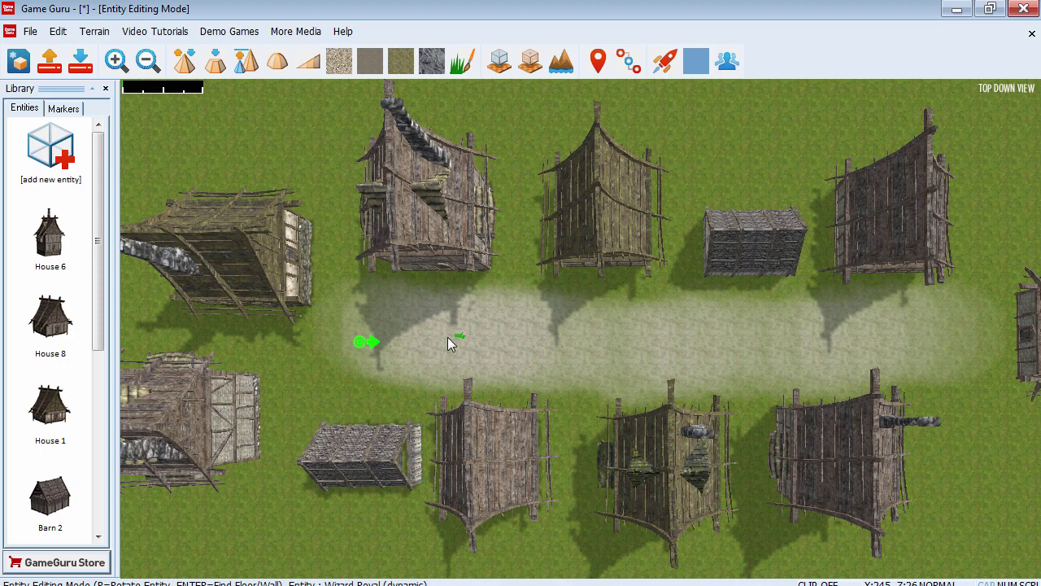
Step: Attach the Wizard Royal to the Player Start marker for third person control
scroll(448, 337, up, 5)
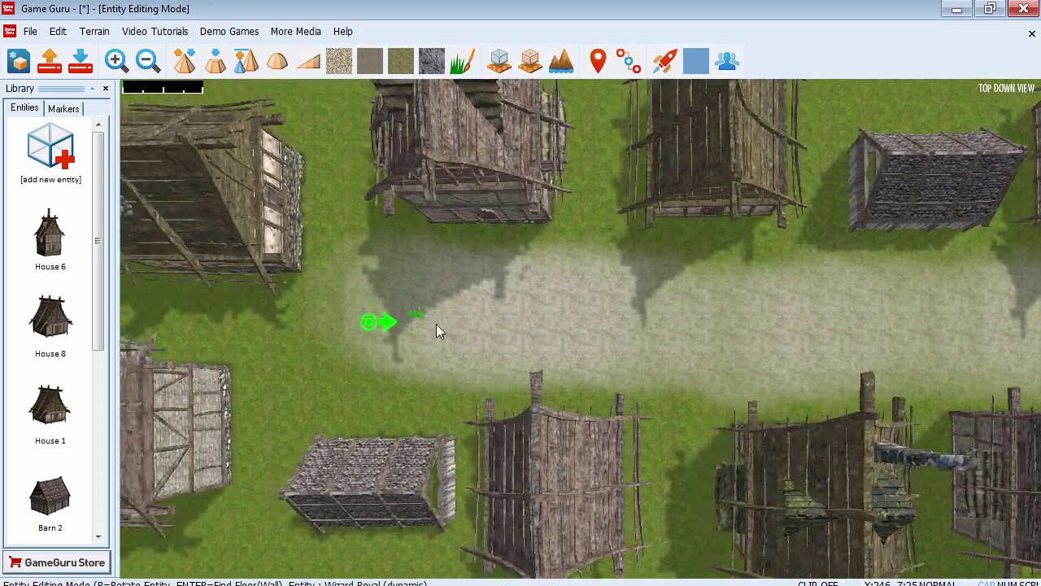
key(Left)
key(Left)
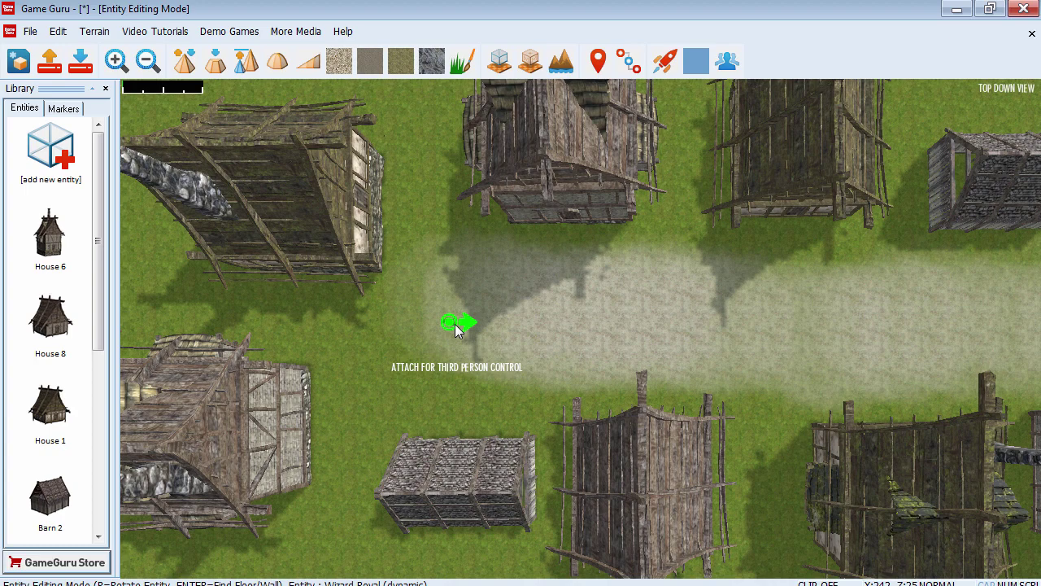
click(455, 324)
scroll(454, 327, up, 2)
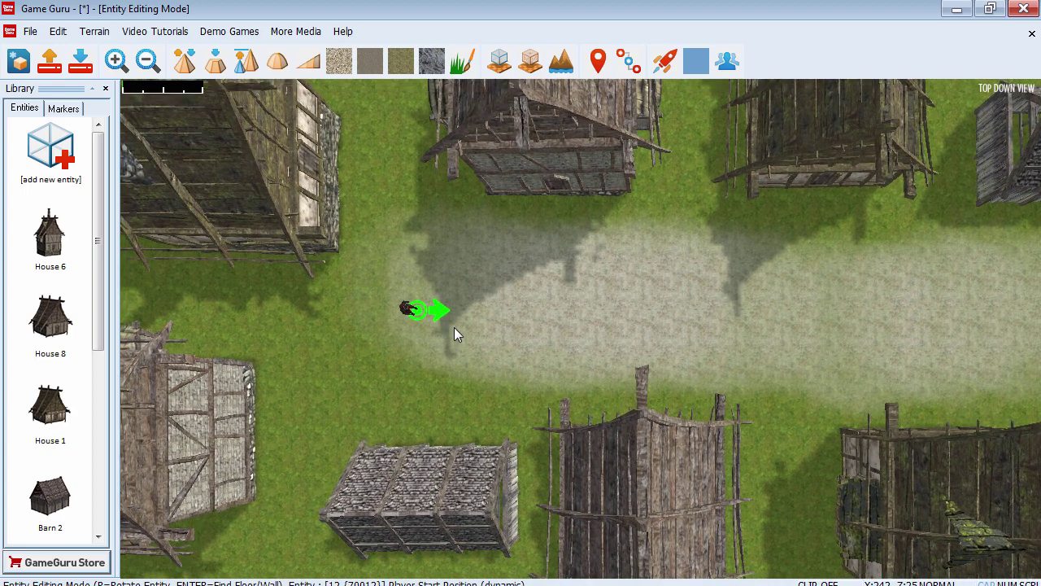
scroll(454, 327, up, 1)
key(a)
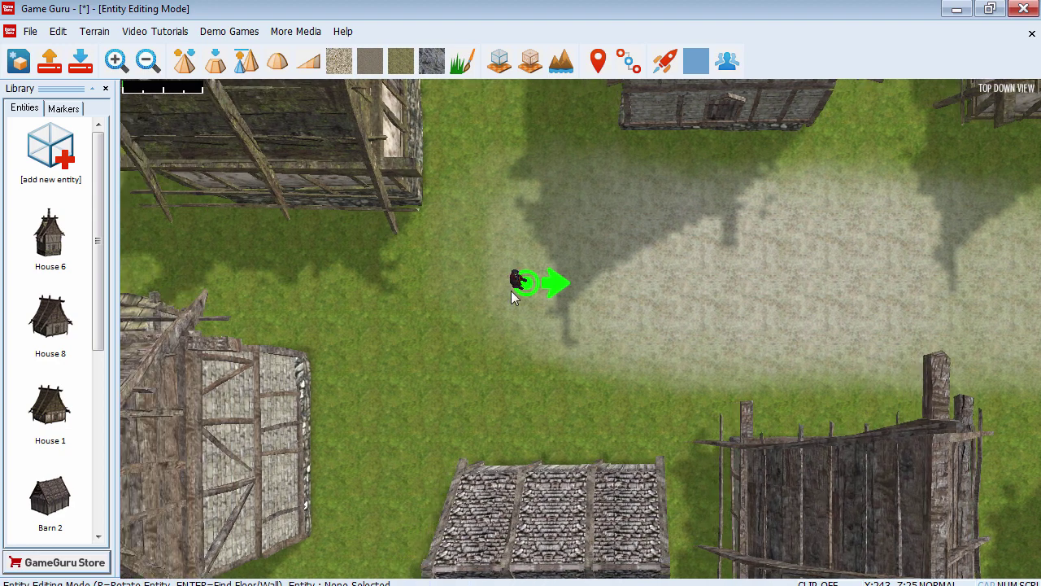
Step: Test the level by walking and jumping the wizard along the path and casting a fireball at the end house
click(666, 63)
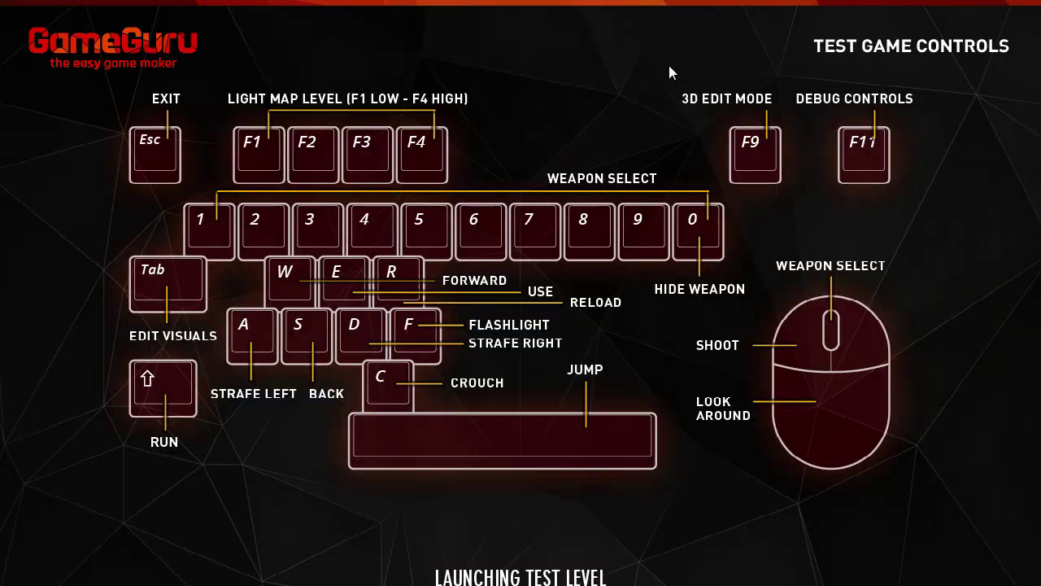
key(w)
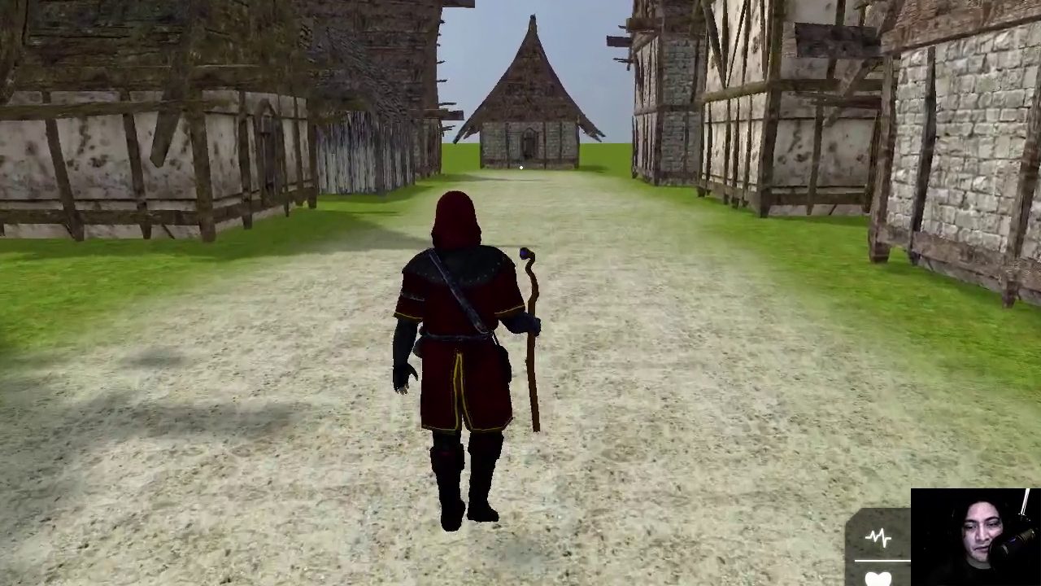
key(space)
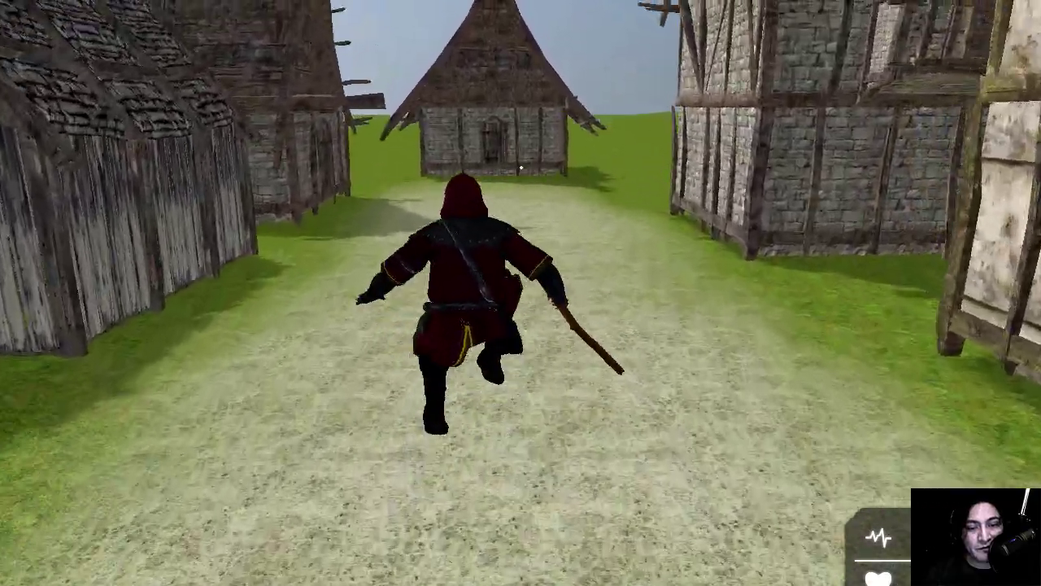
key(space)
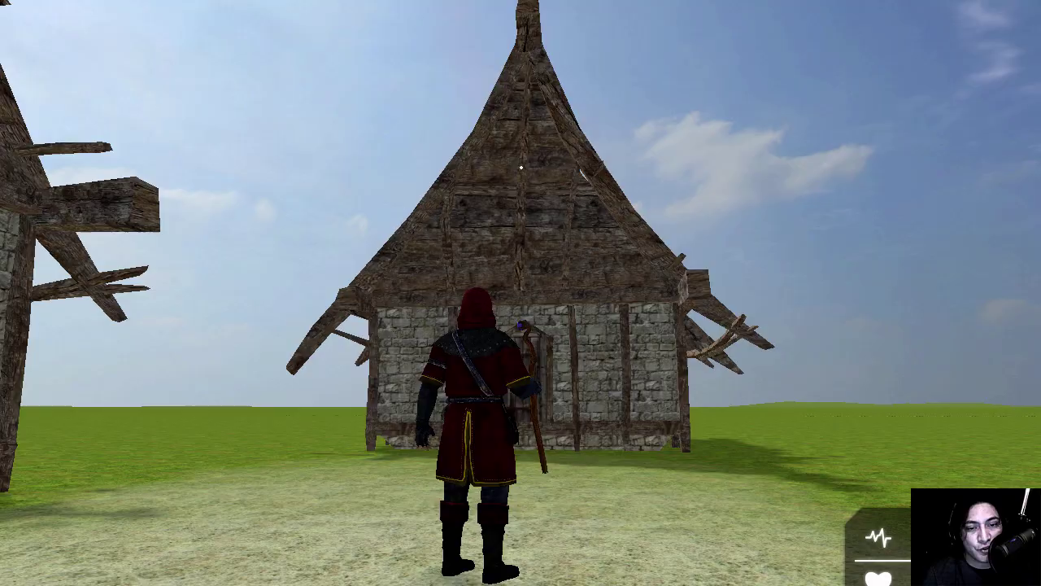
click(521, 167)
key(w)
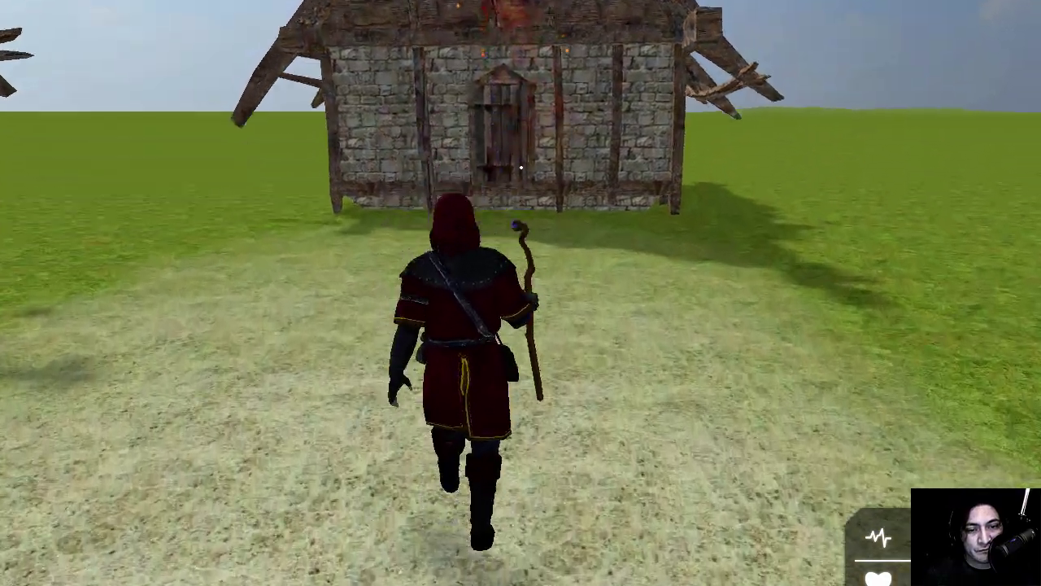
key(d)
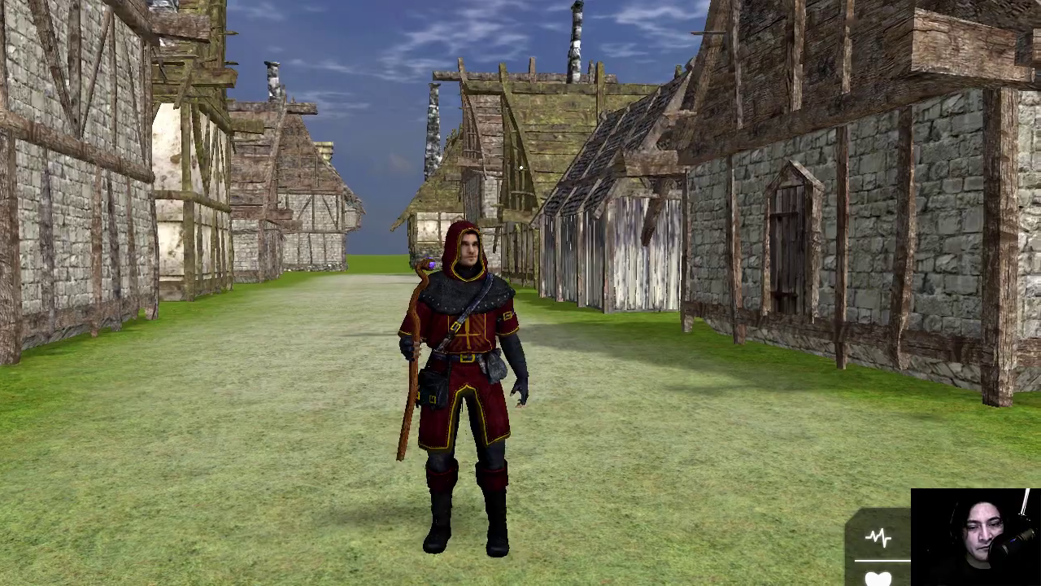
Step: Walk the wizard back through the village, cast a fireball toward the houses, and end the test game
key(w)
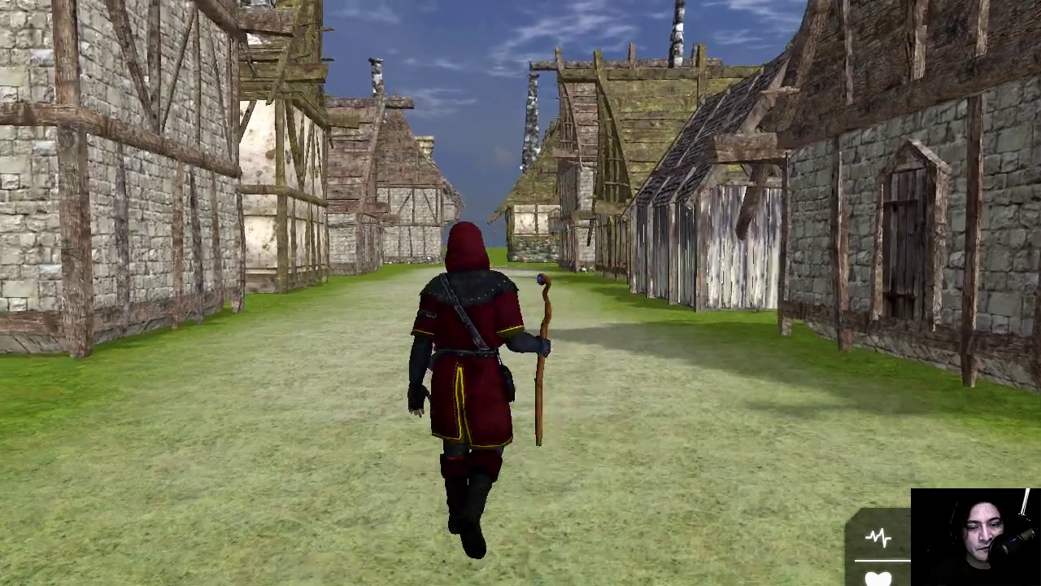
key(w)
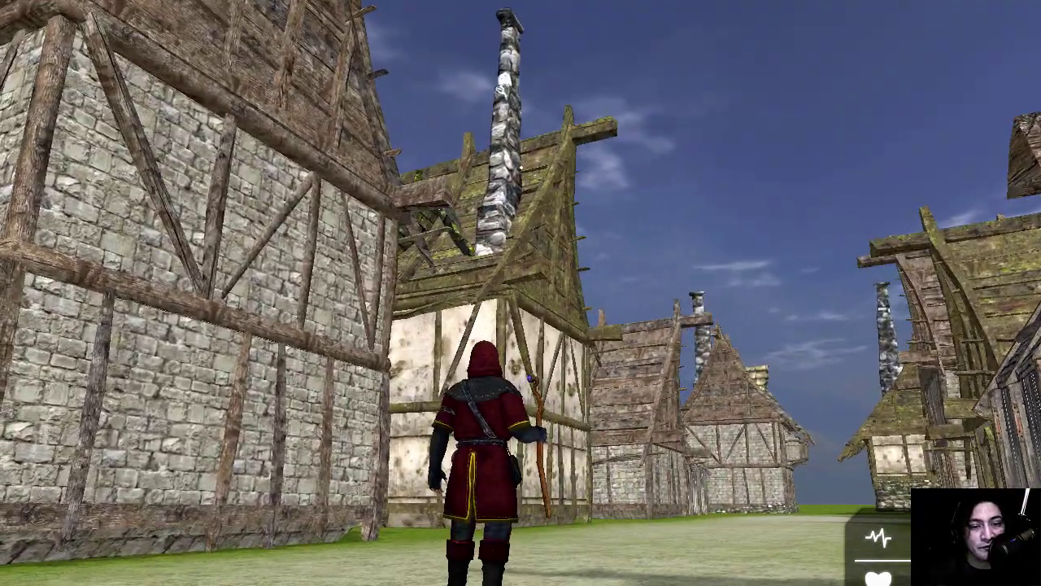
key(w)
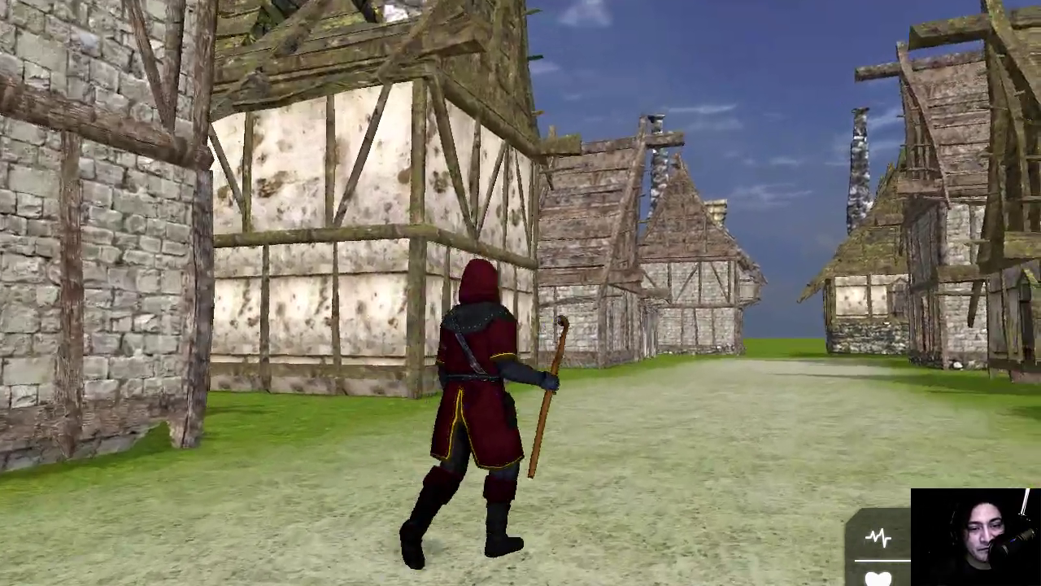
click(521, 168)
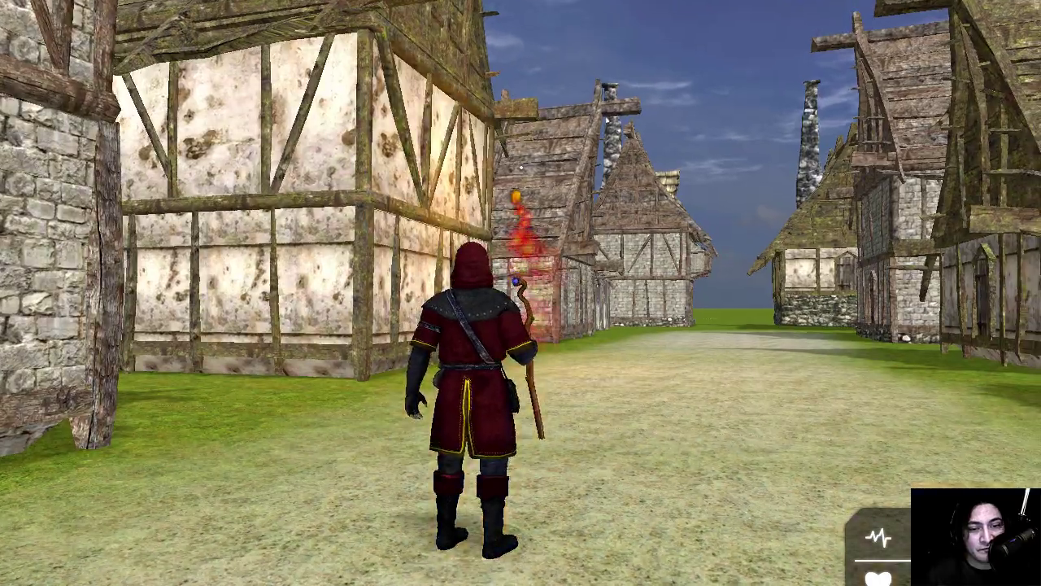
key(w)
key(w)
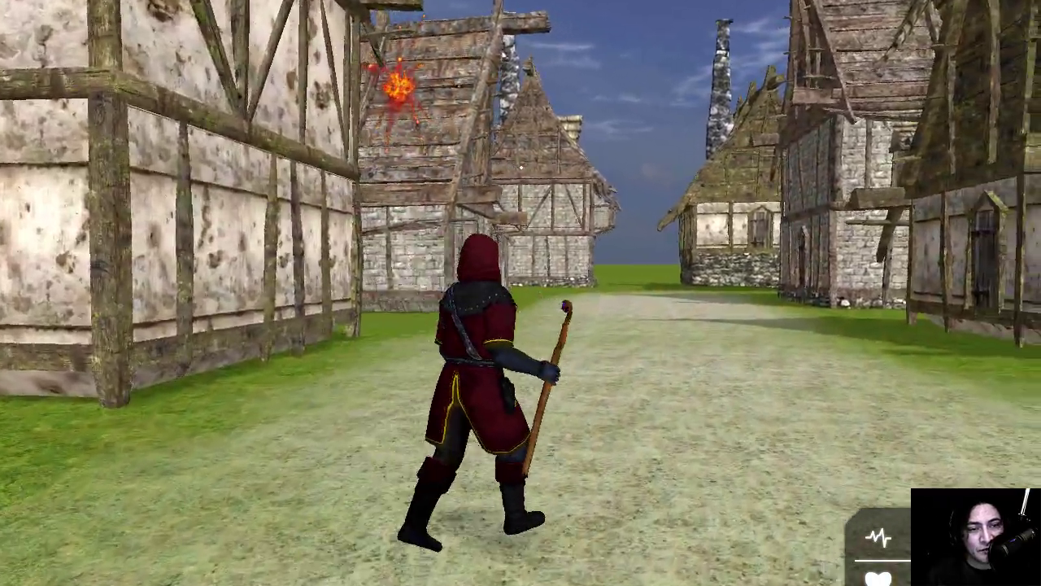
key(w)
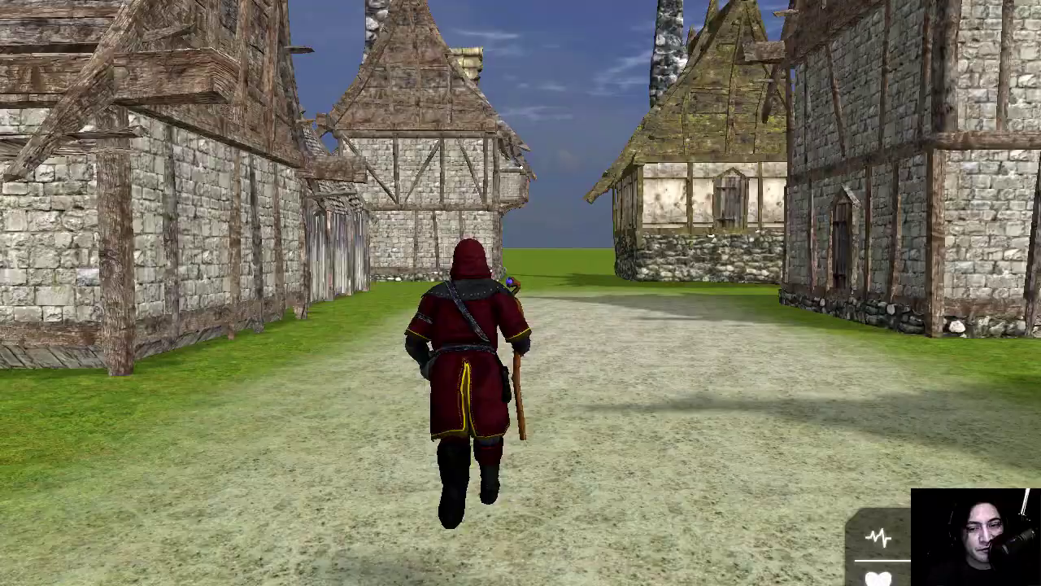
key(Escape)
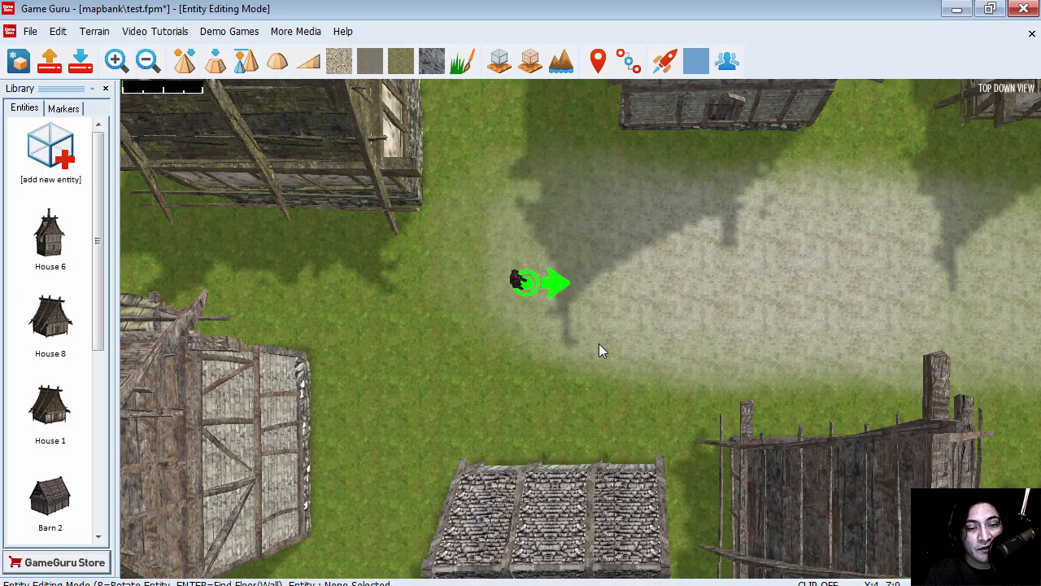
Step: Place a Horror Zombie from the Zombies characters on the path ahead of the player start
key(d)
key(Right)
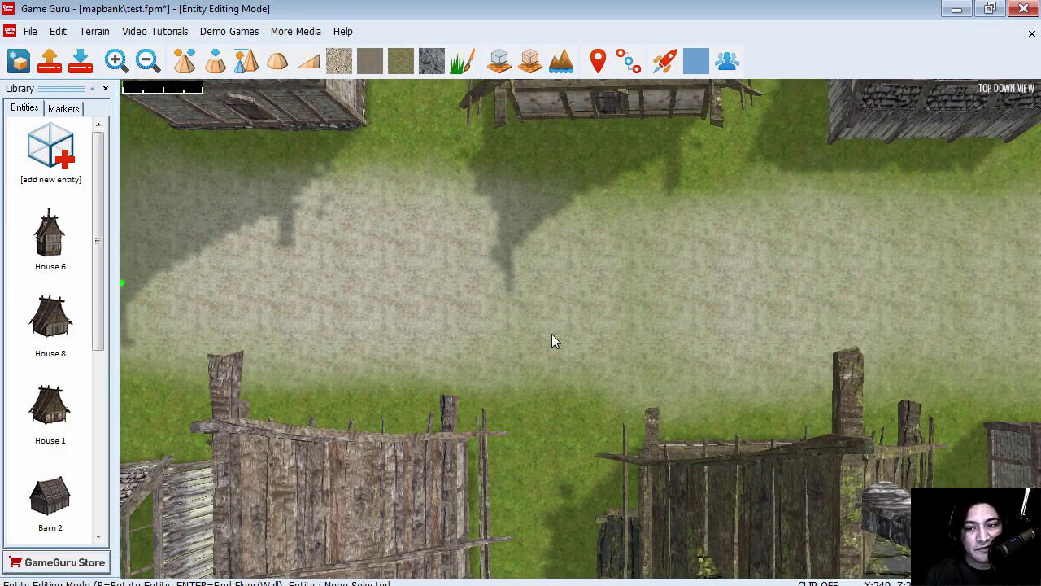
key(Left)
click(52, 153)
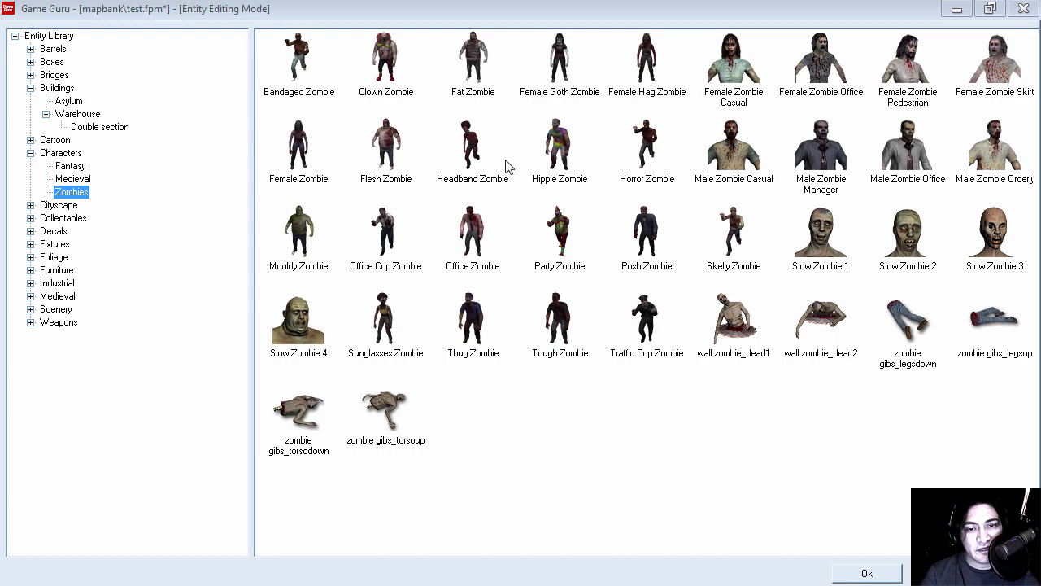
click(647, 150)
click(860, 574)
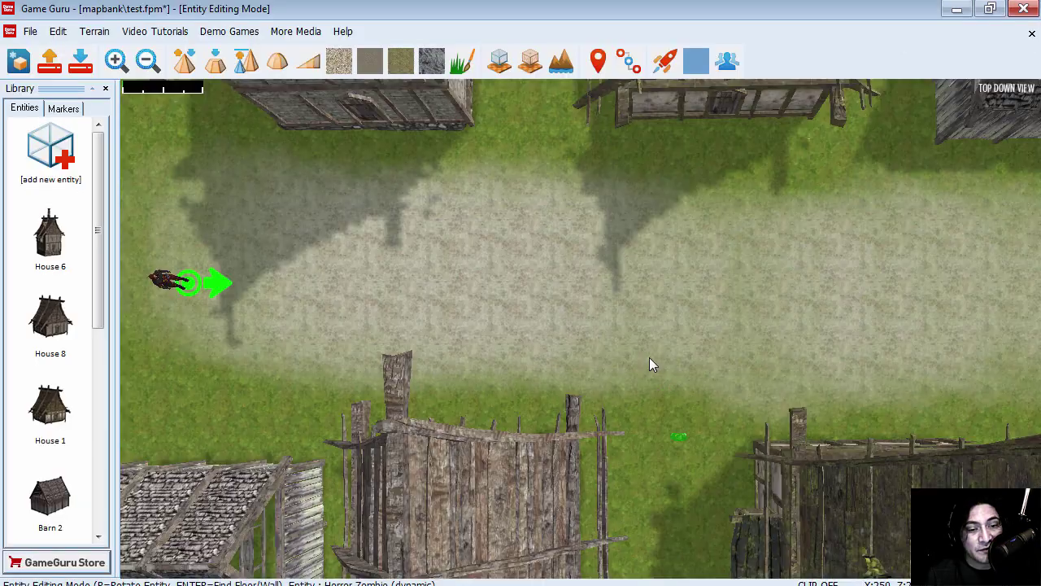
click(642, 297)
Step: Place the Horror Zombie on the path between the houses and set its View Range to 6000
click(663, 245)
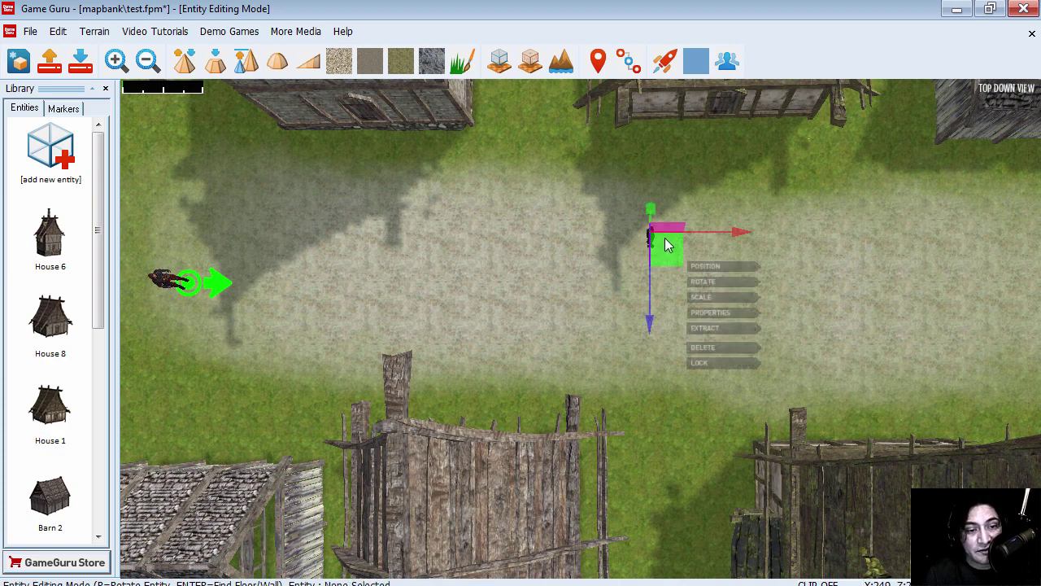
click(722, 313)
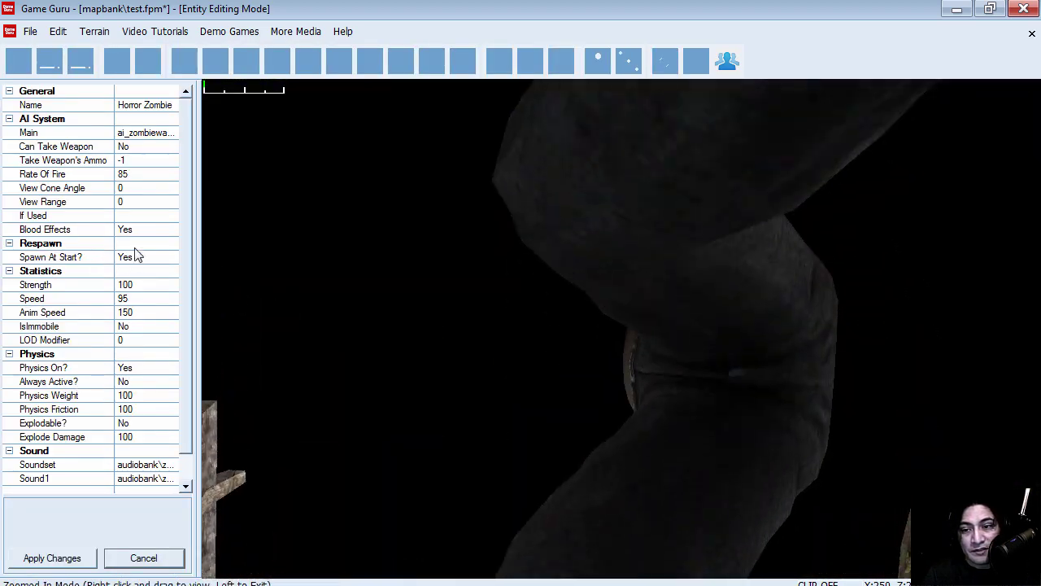
click(135, 202)
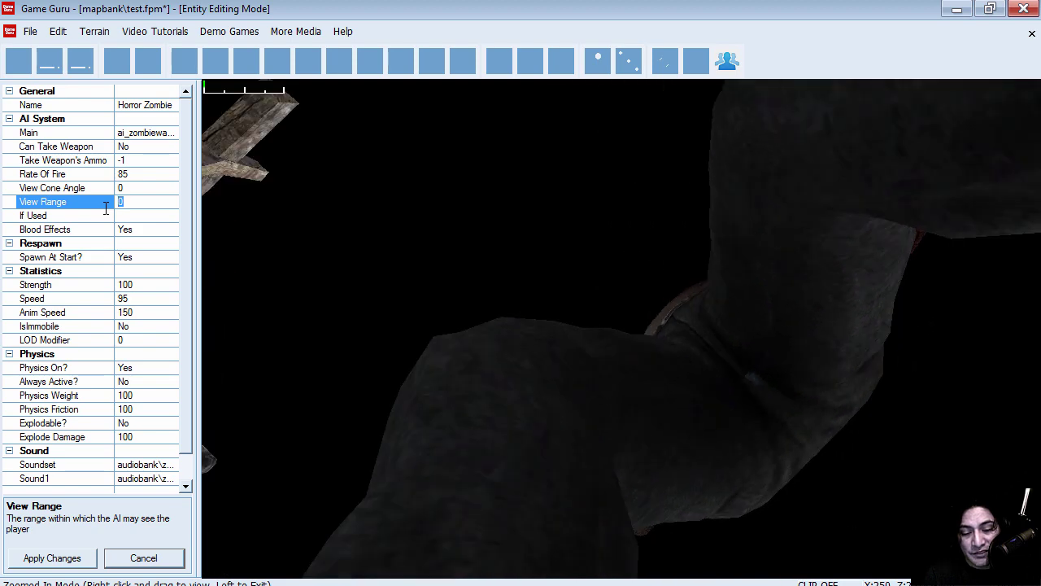
text(6000)
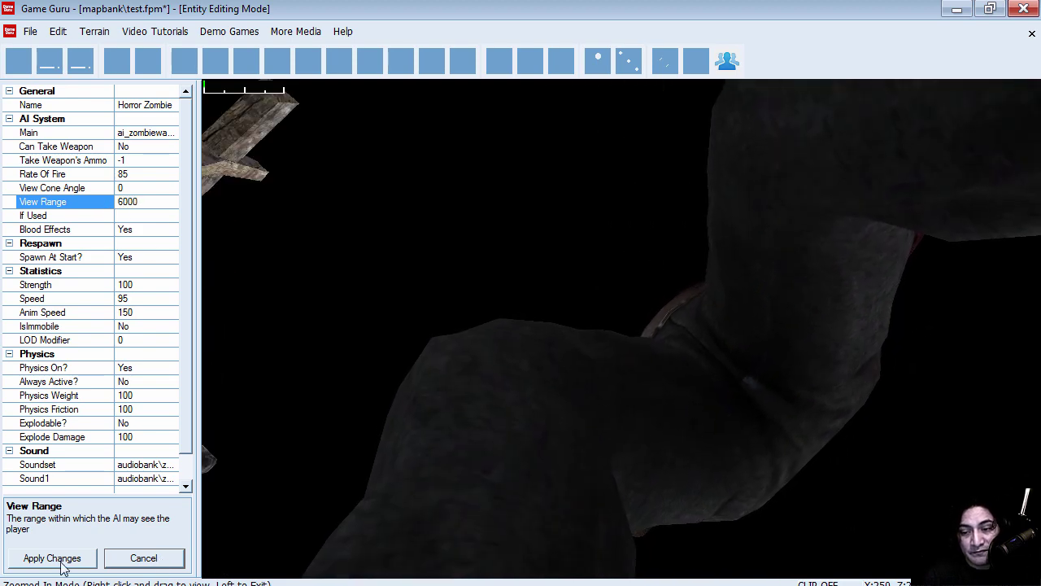
click(420, 463)
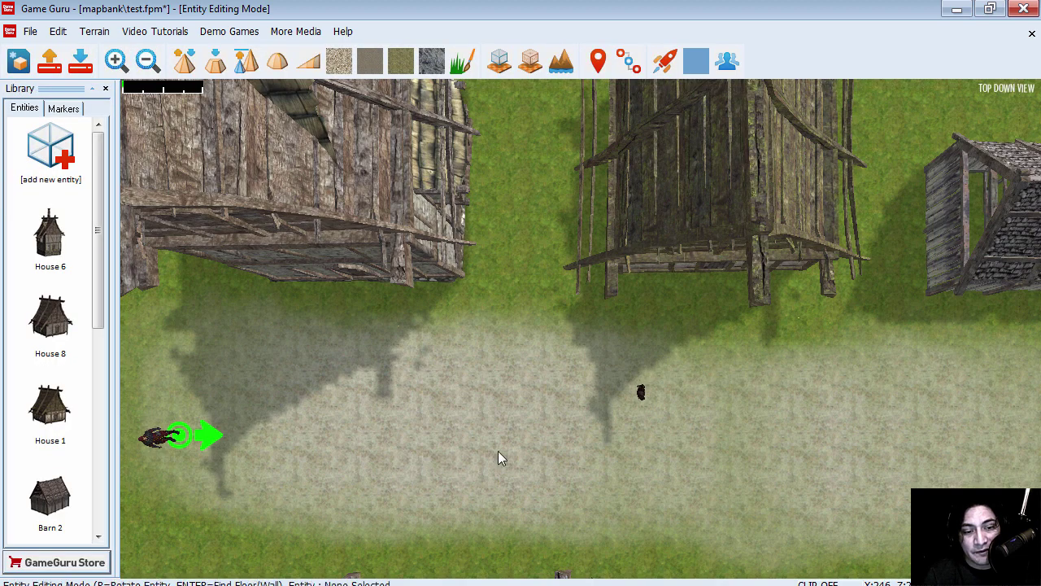
Step: Extract the configured Horror Zombie and place multiple copies of it scattered along the path ahead of the player start
click(640, 391)
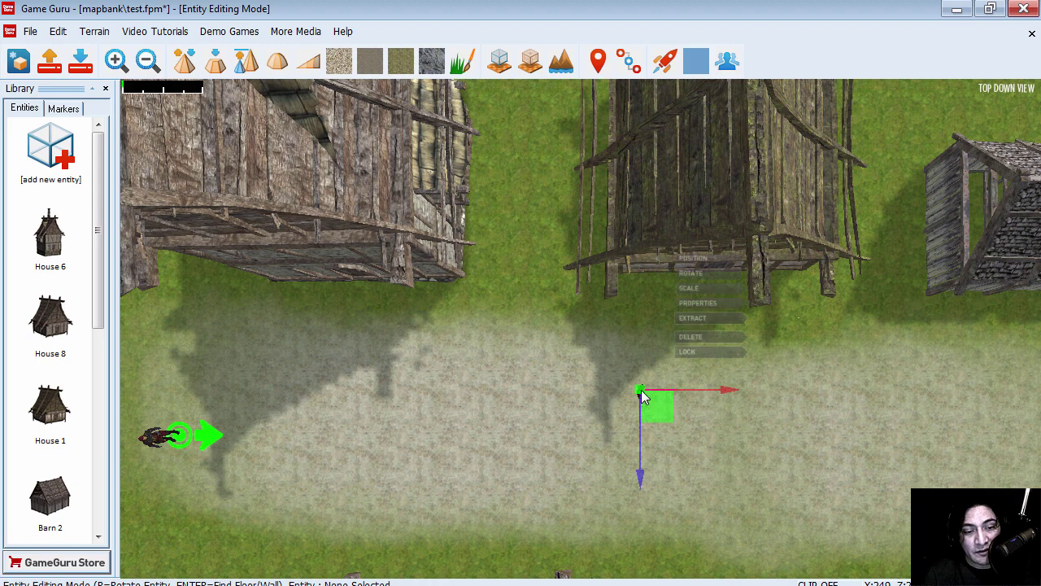
click(708, 319)
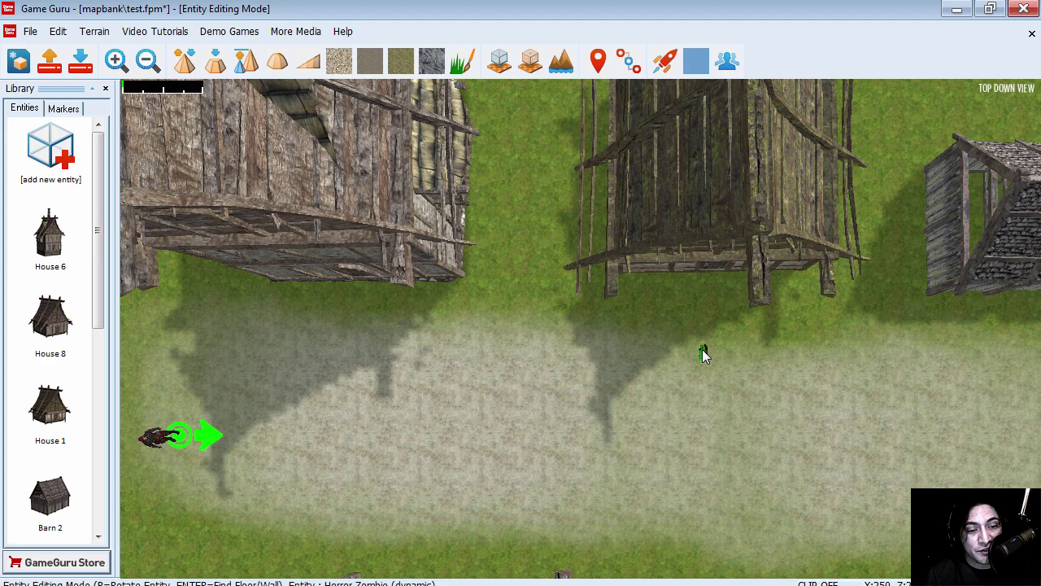
click(591, 399)
click(551, 481)
click(658, 400)
click(524, 361)
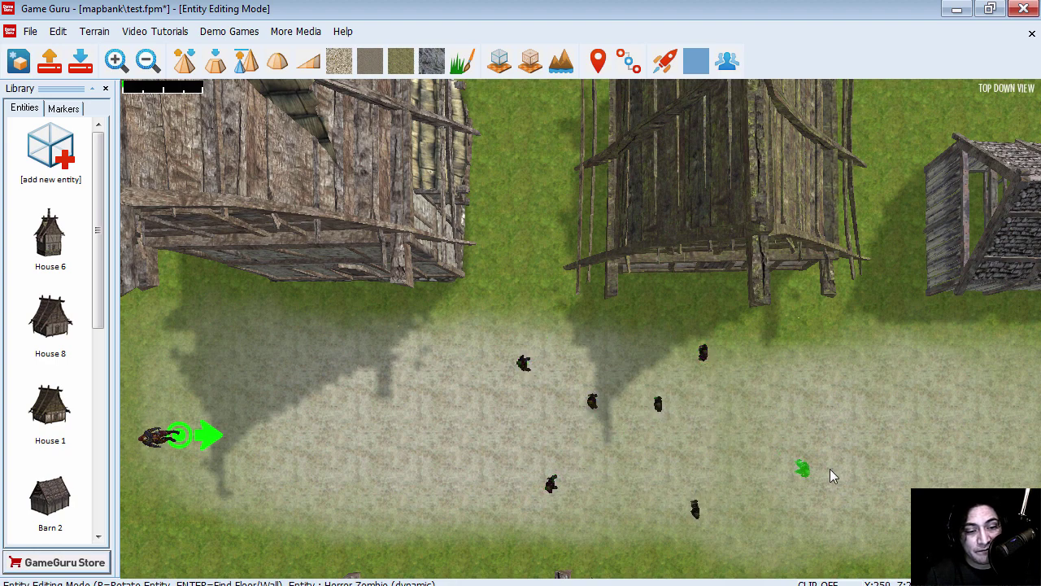
click(851, 476)
click(902, 384)
click(742, 426)
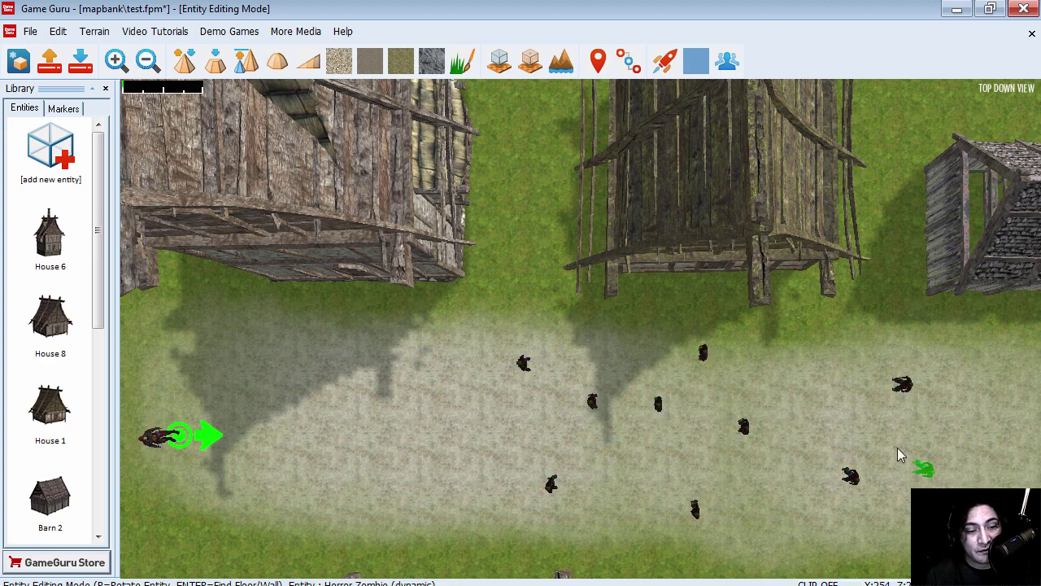
Step: Add the Mouldy Zombie from the Zombies characters and place it on the path among the Horror Zombies
click(50, 155)
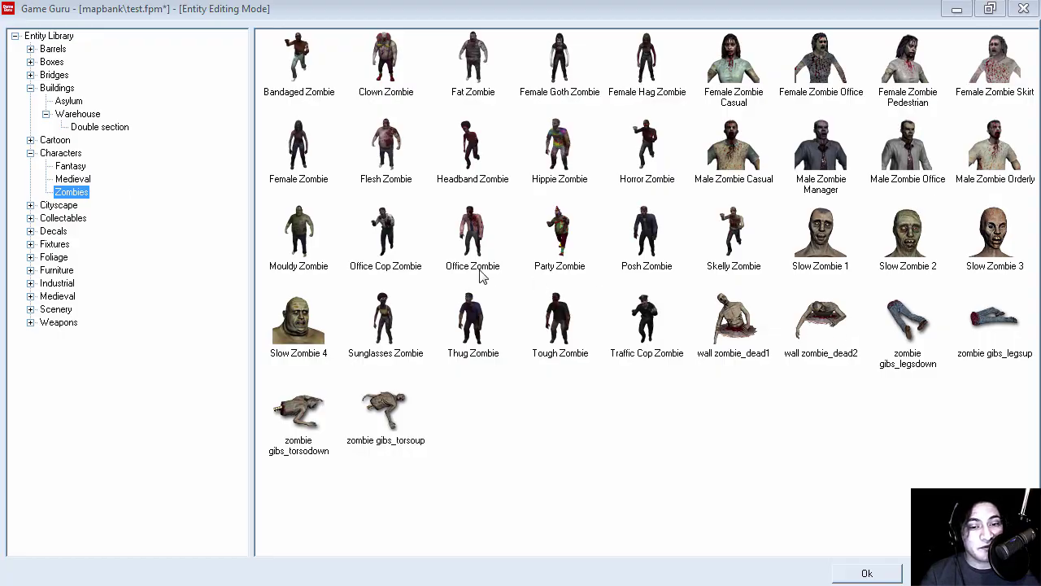
click(309, 239)
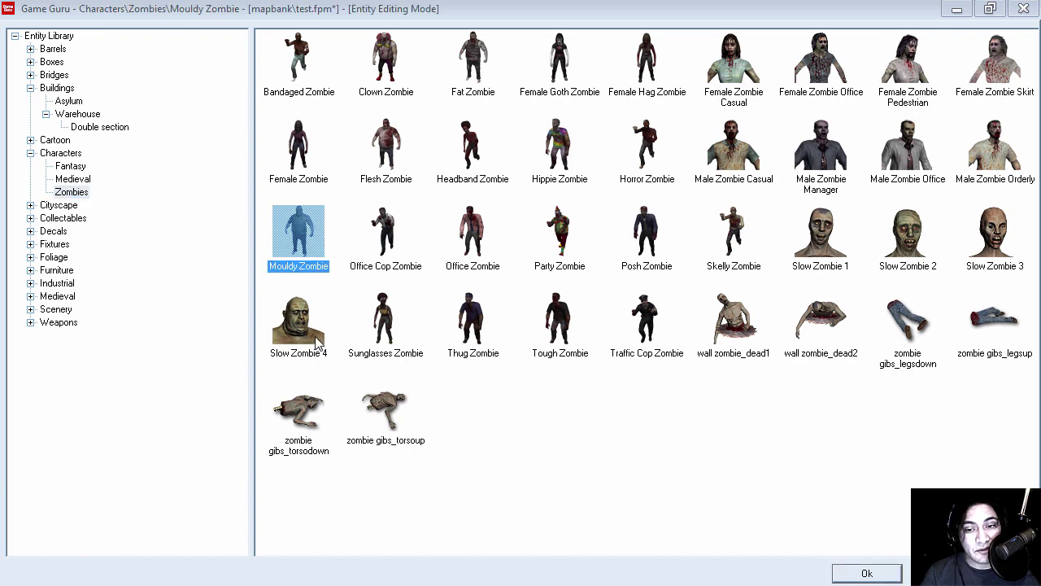
click(867, 573)
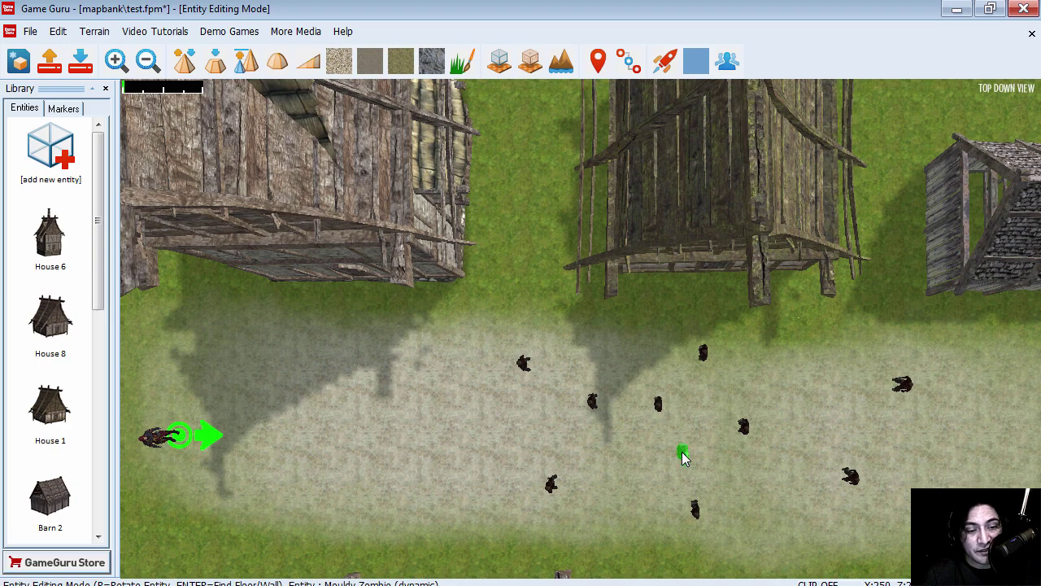
click(681, 456)
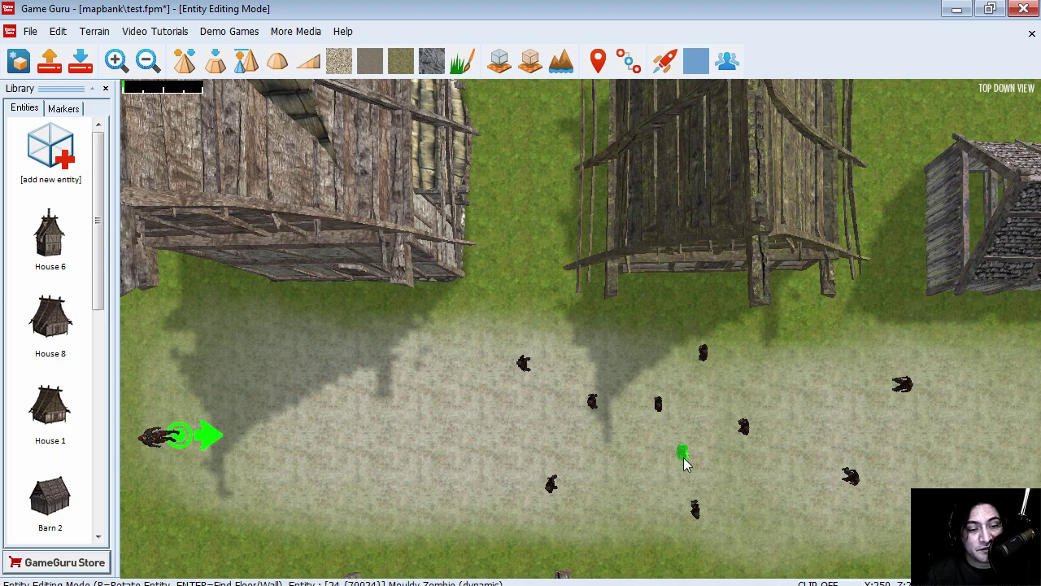
Step: Set the Mouldy Zombie's View Range to 7000 and Strength to 1000, and apply the changes
click(683, 454)
click(754, 377)
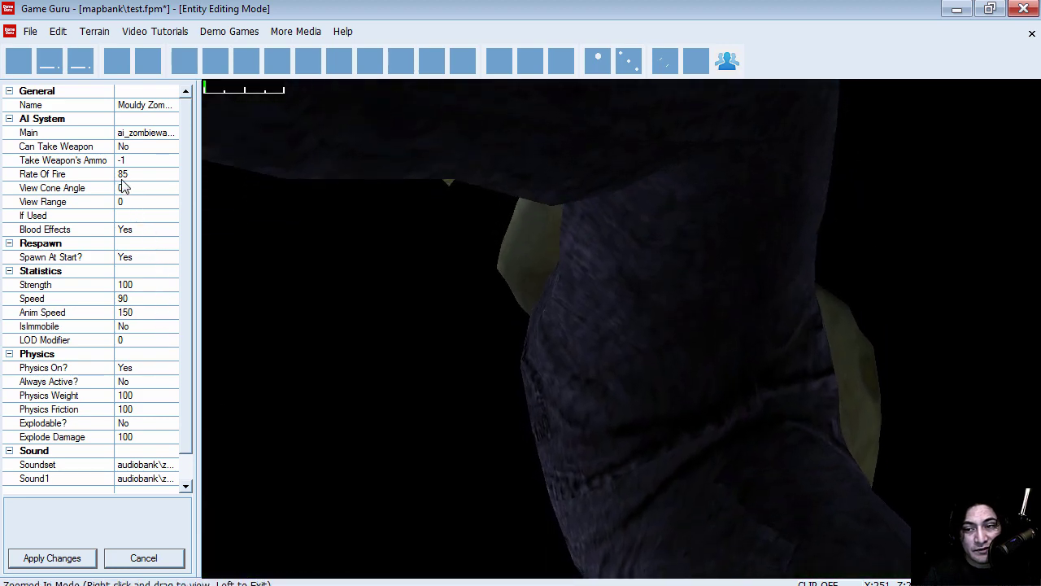
click(111, 204)
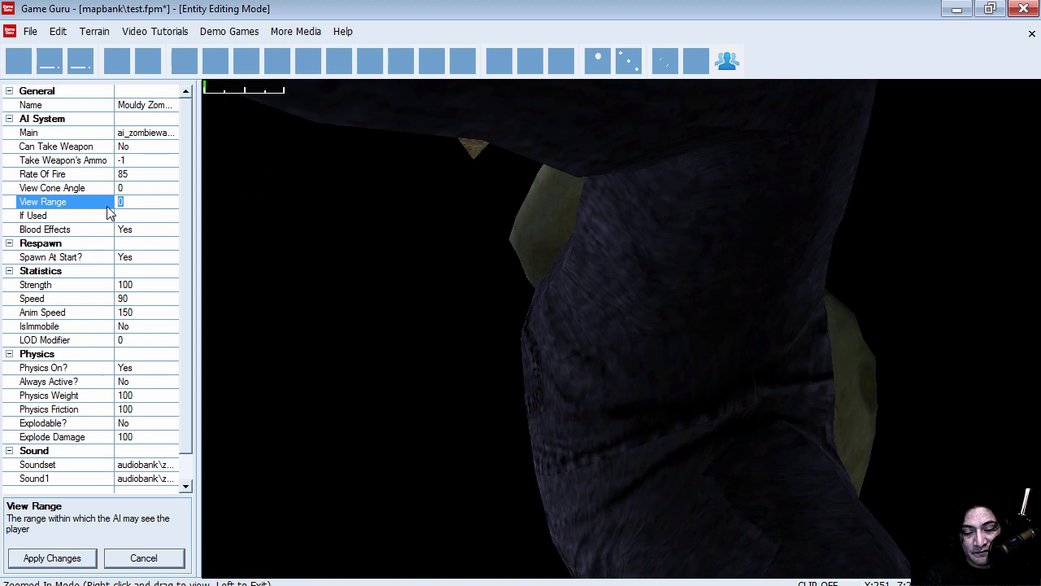
text(7000)
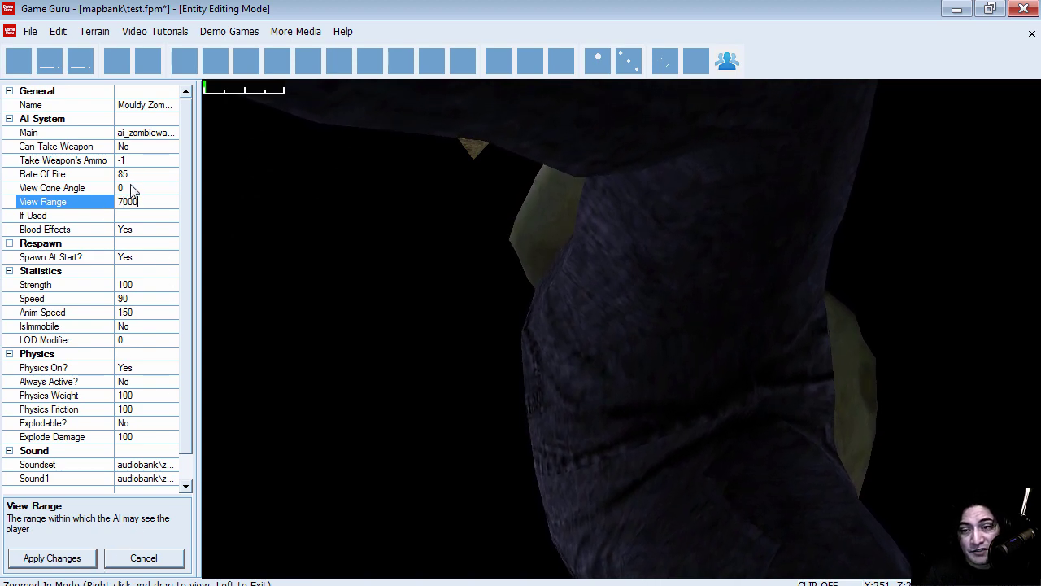
click(135, 285)
text(1000)
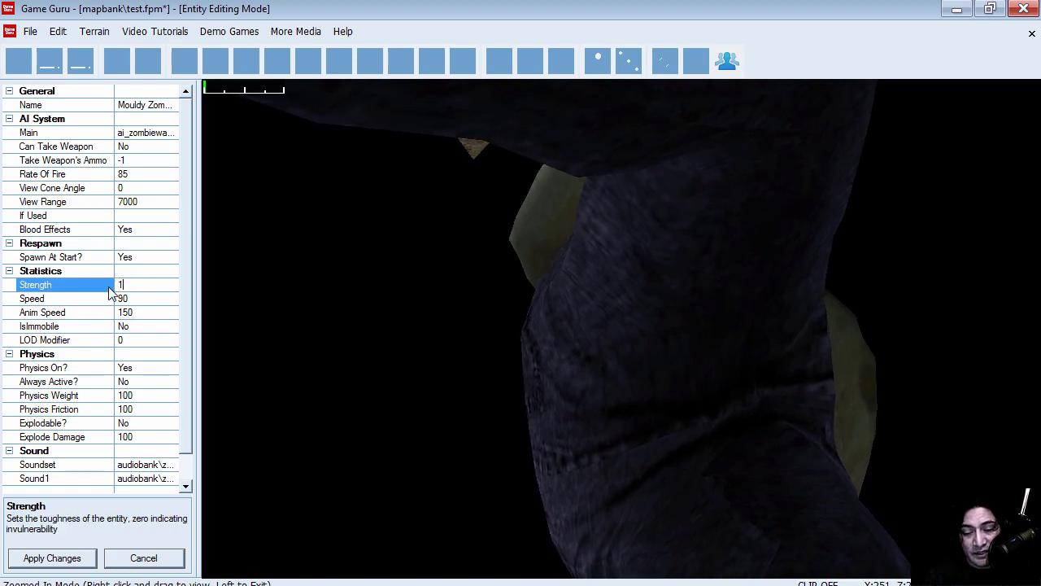
click(91, 560)
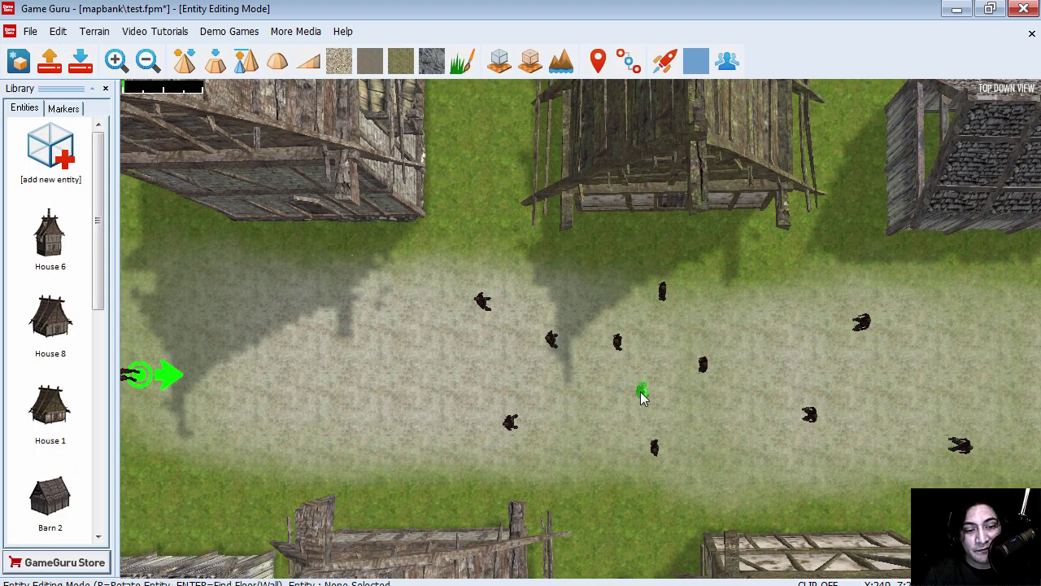
Step: Extract the configured Mouldy Zombie and place copies of it at several spots along the path among the other zombies
click(642, 392)
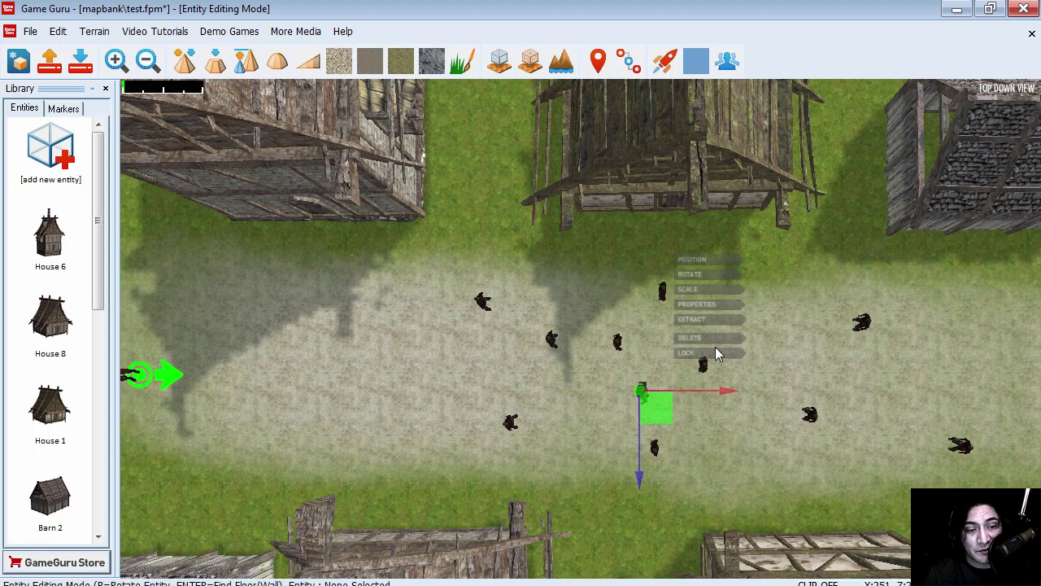
click(700, 320)
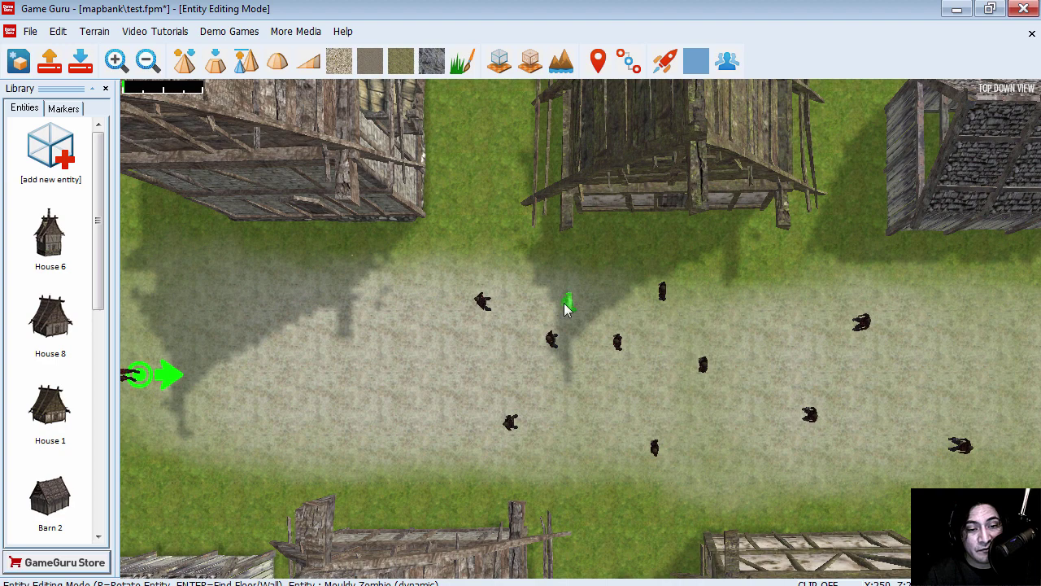
click(589, 298)
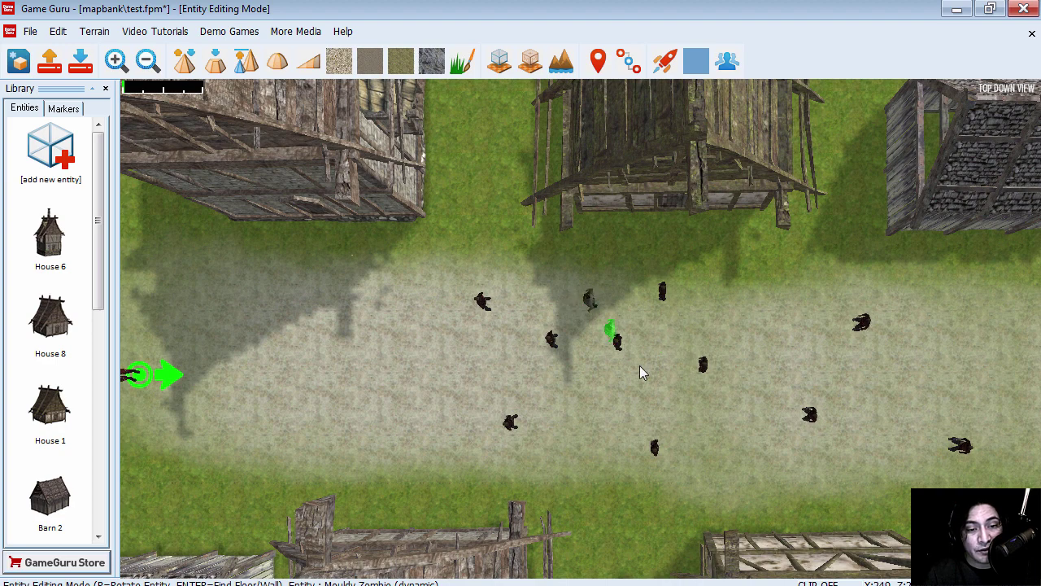
click(746, 446)
click(943, 370)
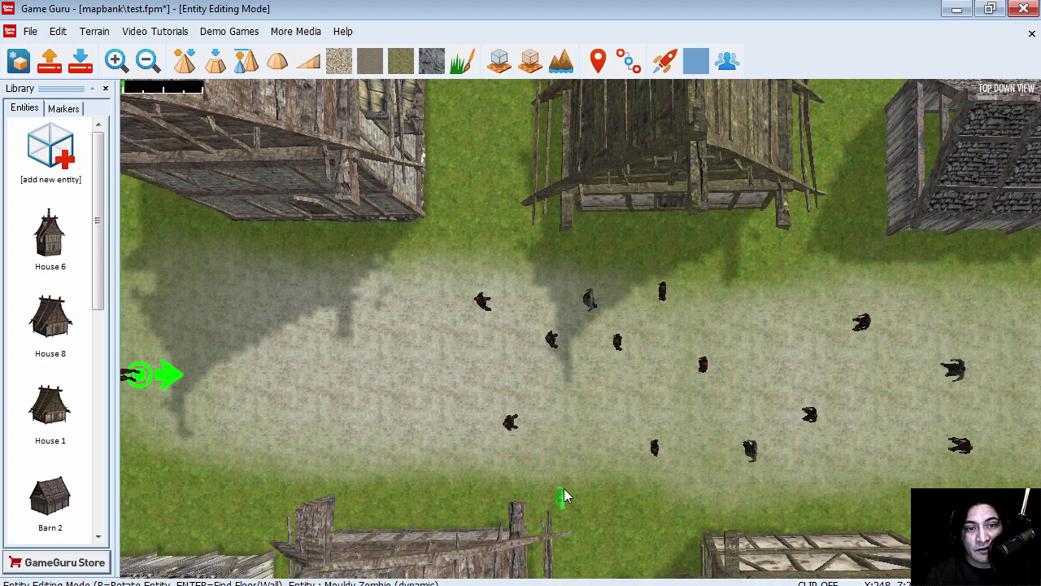
Step: Launch the test game, walk the wizard toward the zombie group, and cast fireballs at the nearest zombies
click(665, 61)
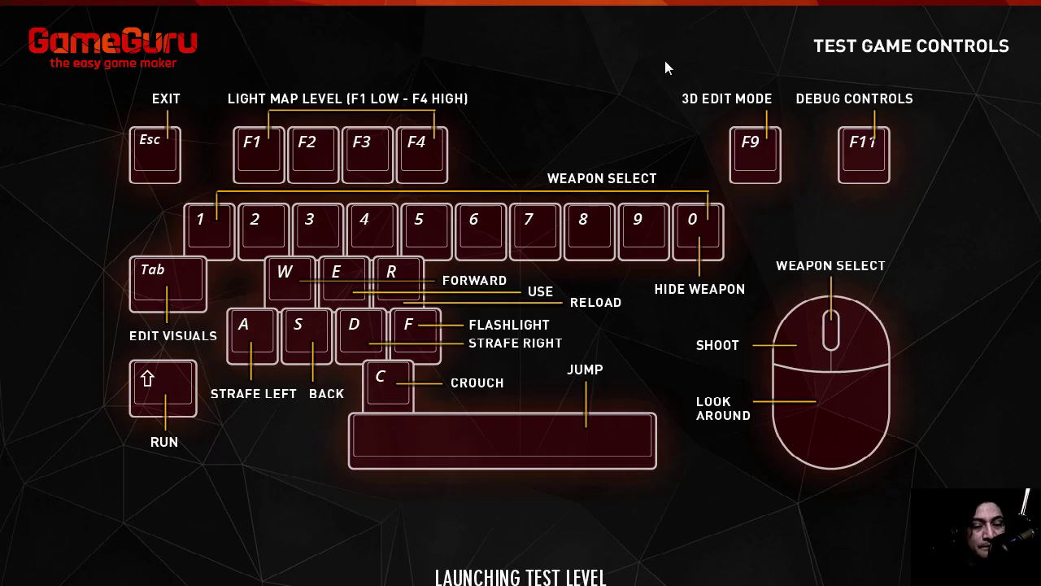
key(s)
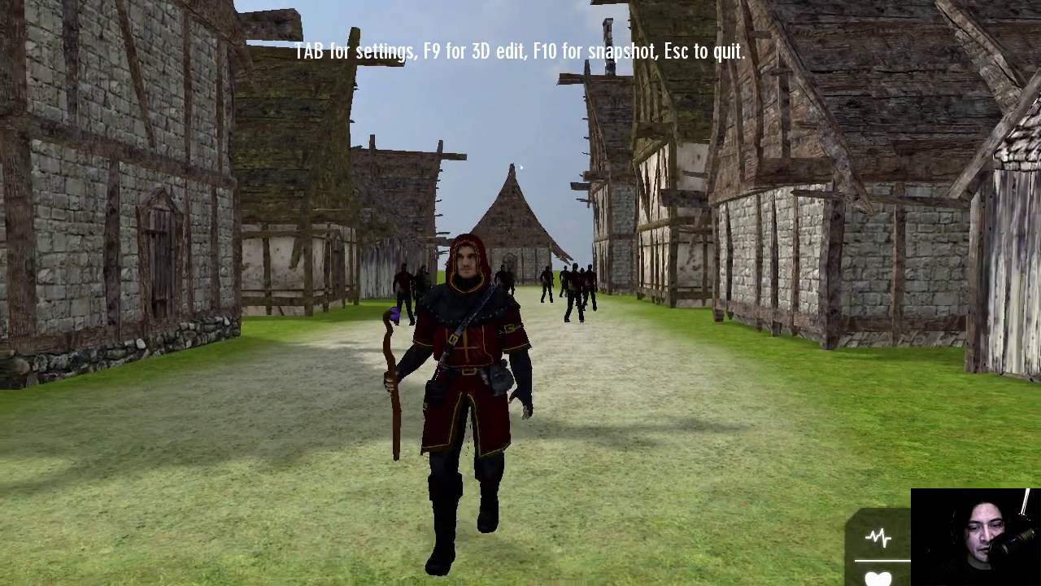
key(w)
key(w)
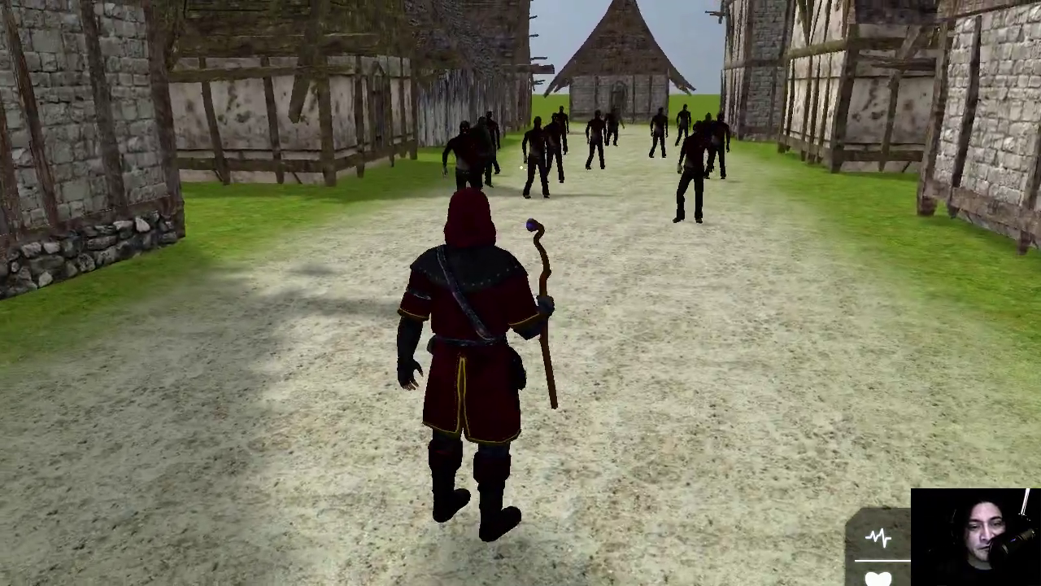
click(520, 167)
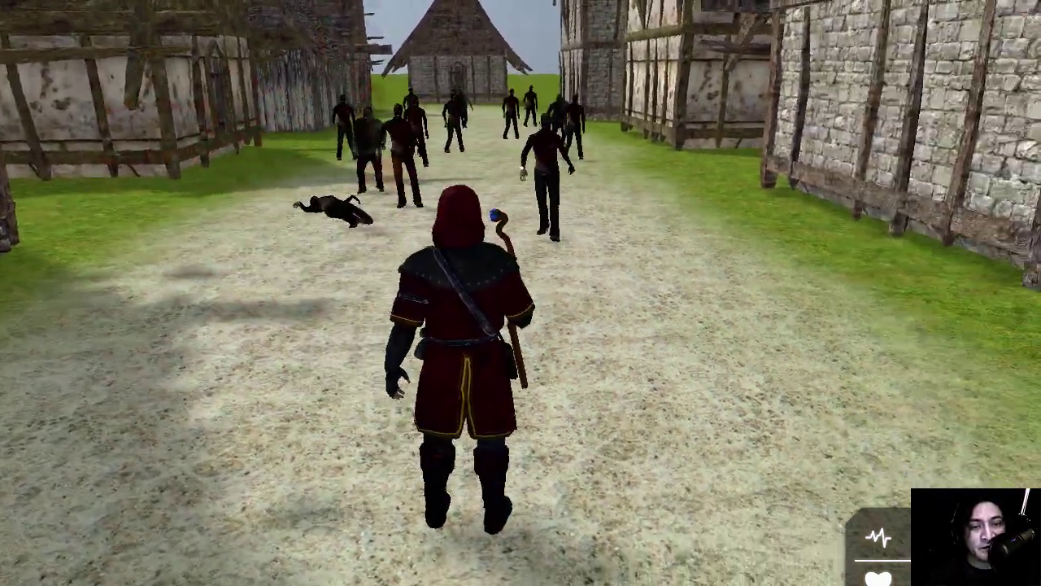
click(521, 168)
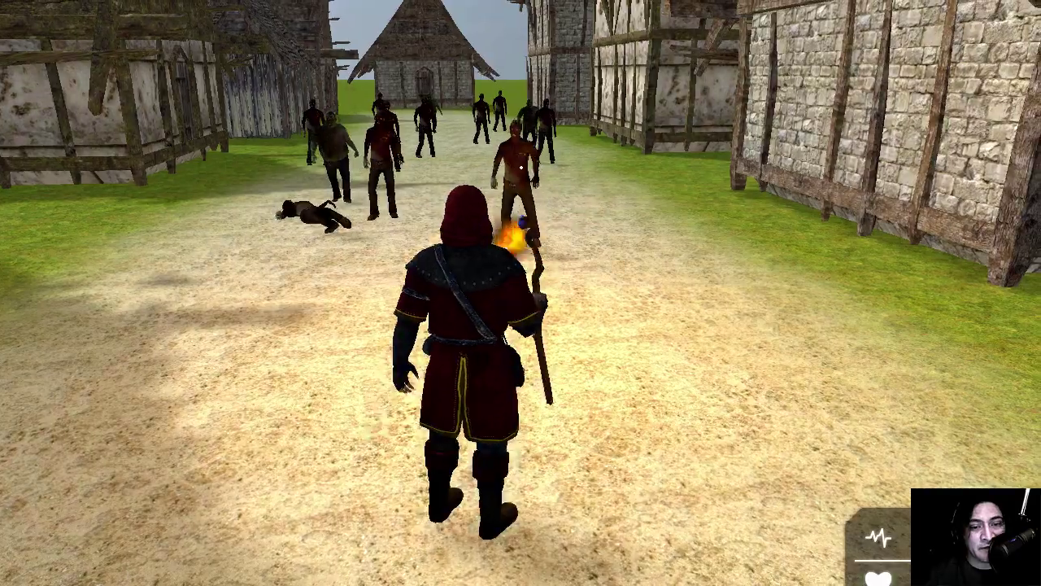
Step: Test the combat by moving the wizard back and forth on the path while casting fireballs at the approaching zombies
key(s)
key(w)
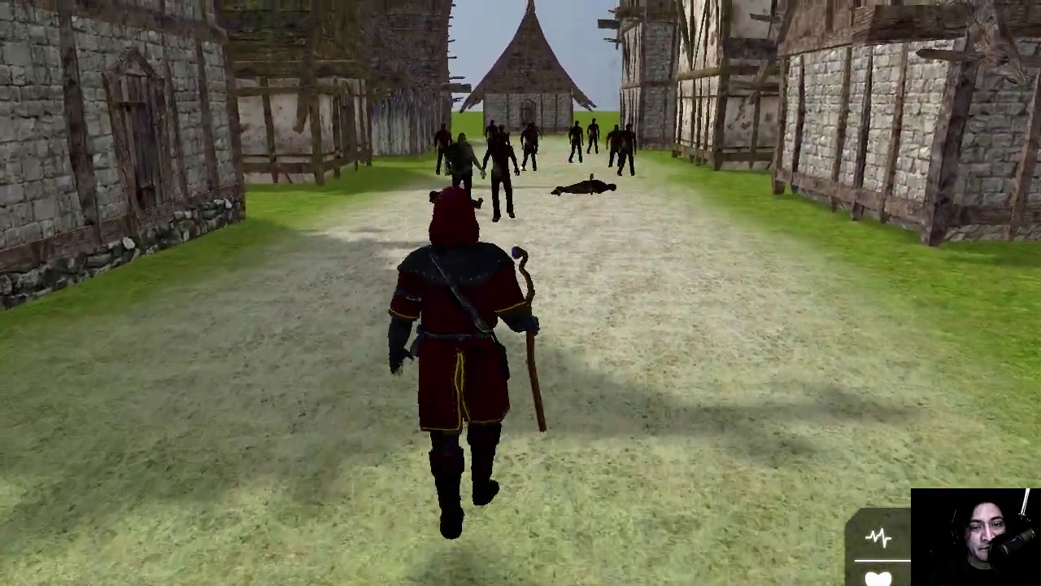
key(1)
key(s)
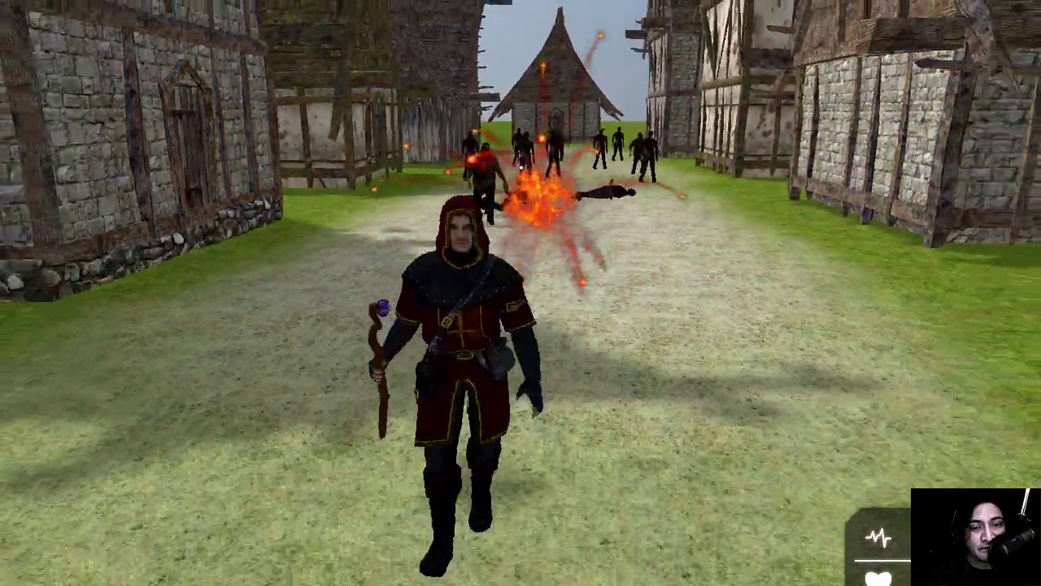
key(w)
key(1)
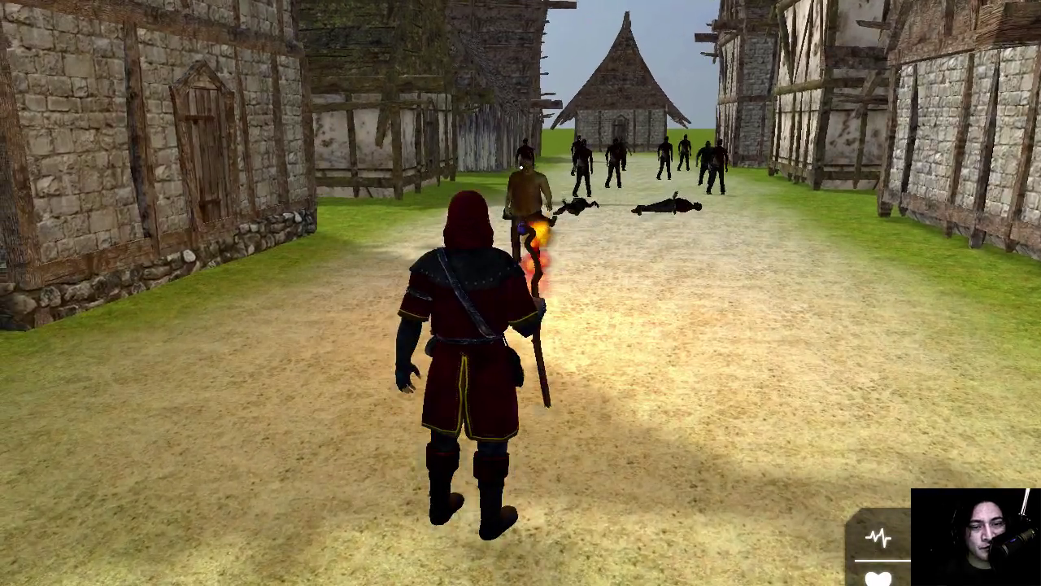
key(1)
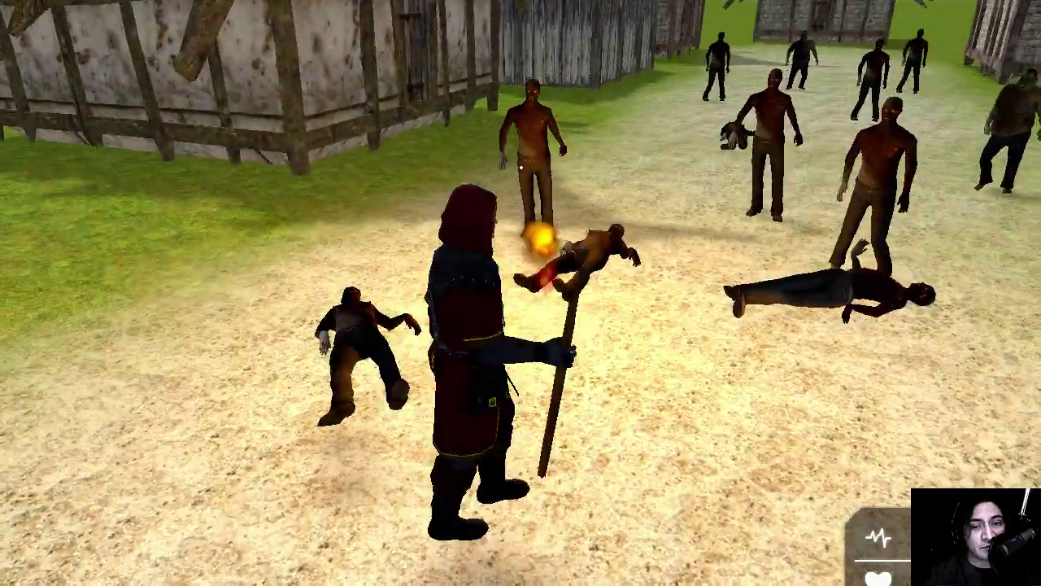
Step: Back the wizard away while fireballing the remaining zombies, and run past the stone house onto the open grass
key(s)
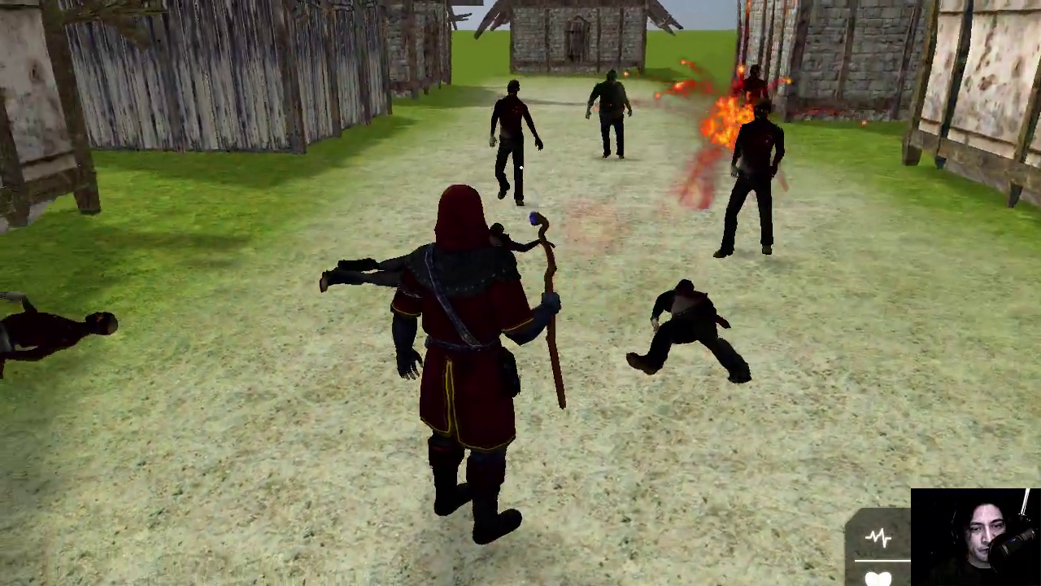
key(s)
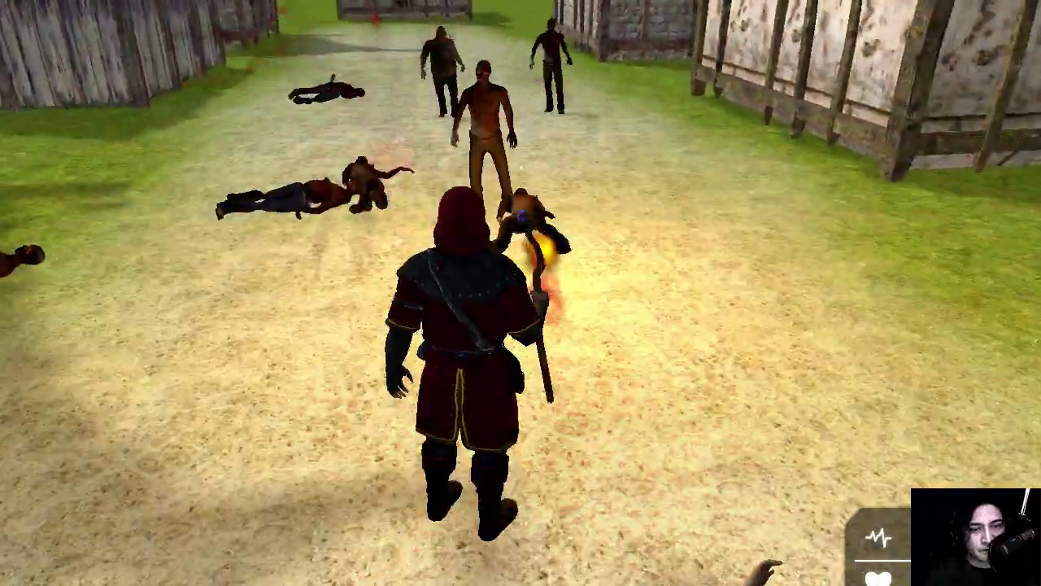
key(s)
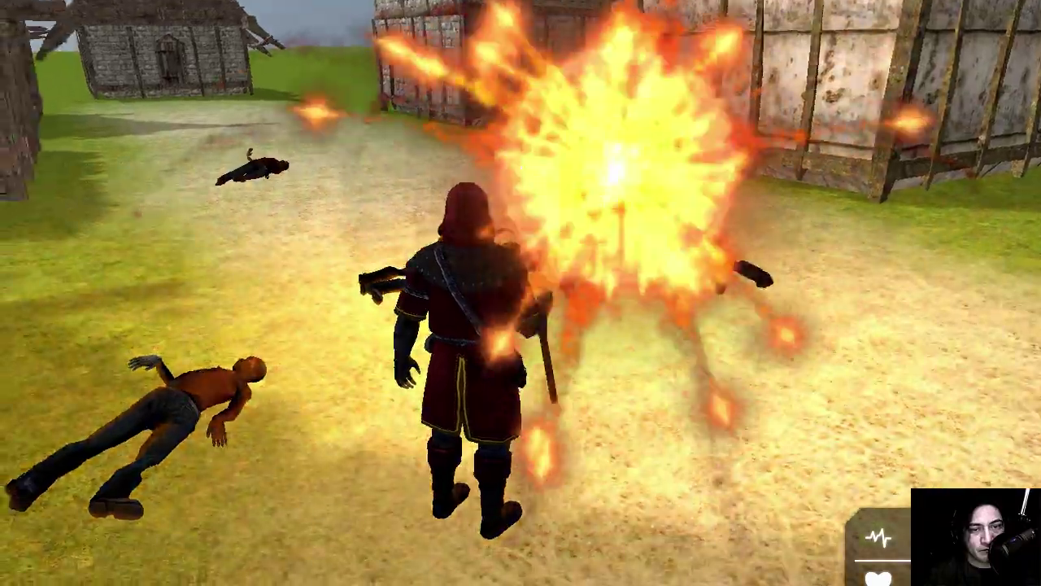
key(w)
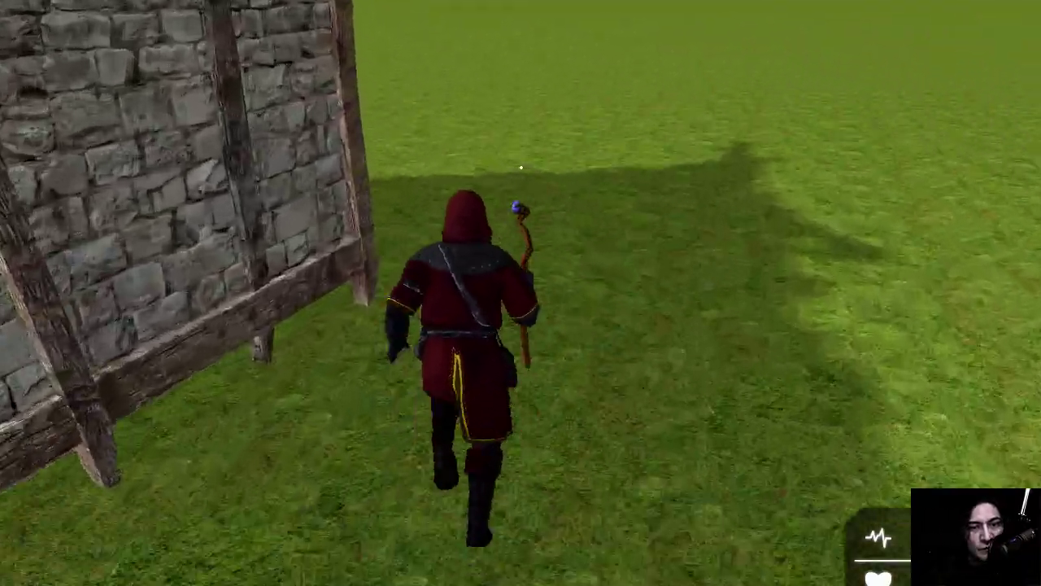
Step: Bring the wizard back onto the village path and cast fireballs at the last group of approaching zombies
key(d)
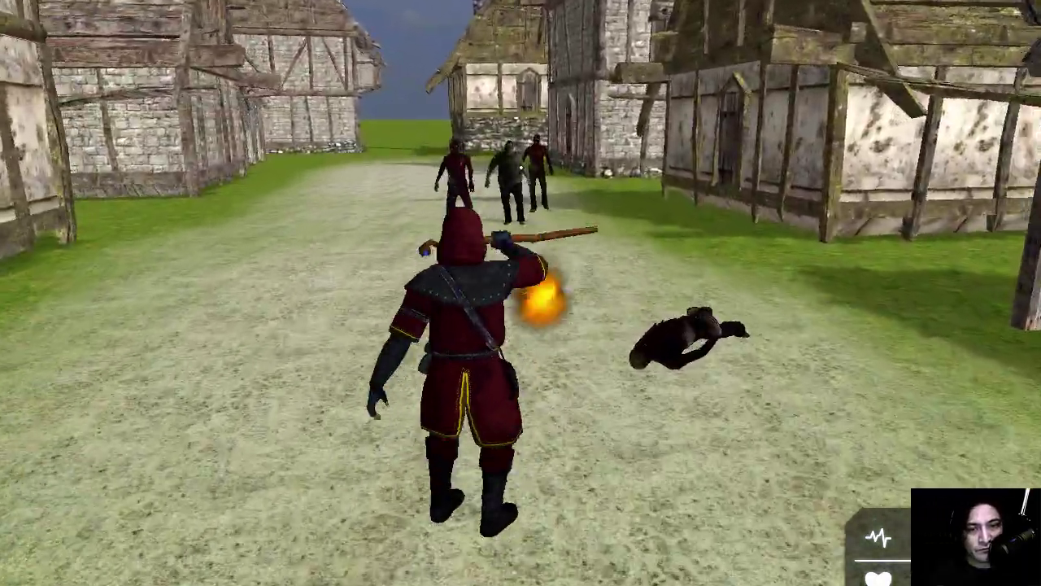
click(520, 167)
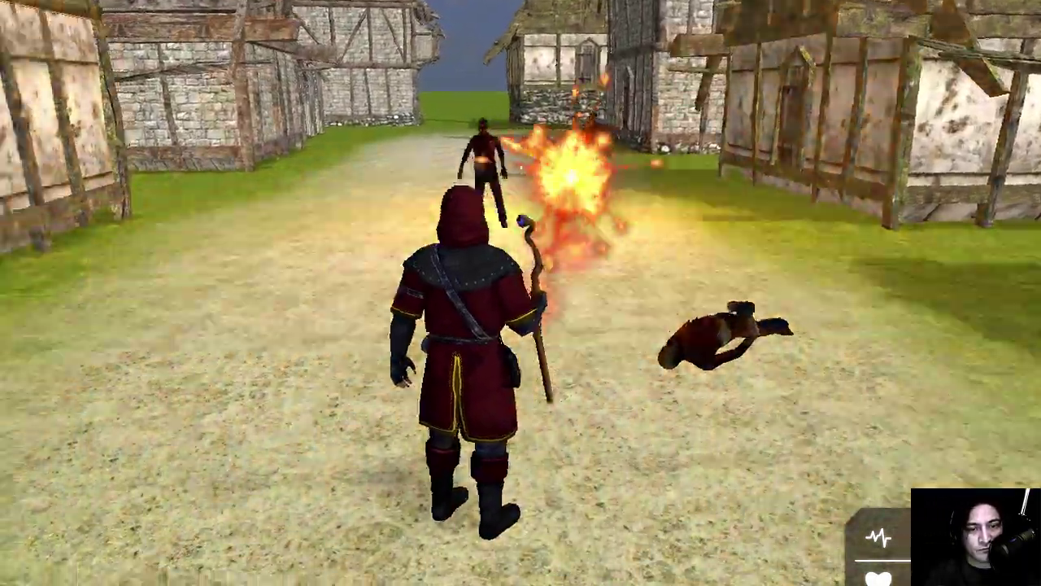
click(522, 138)
key(1)
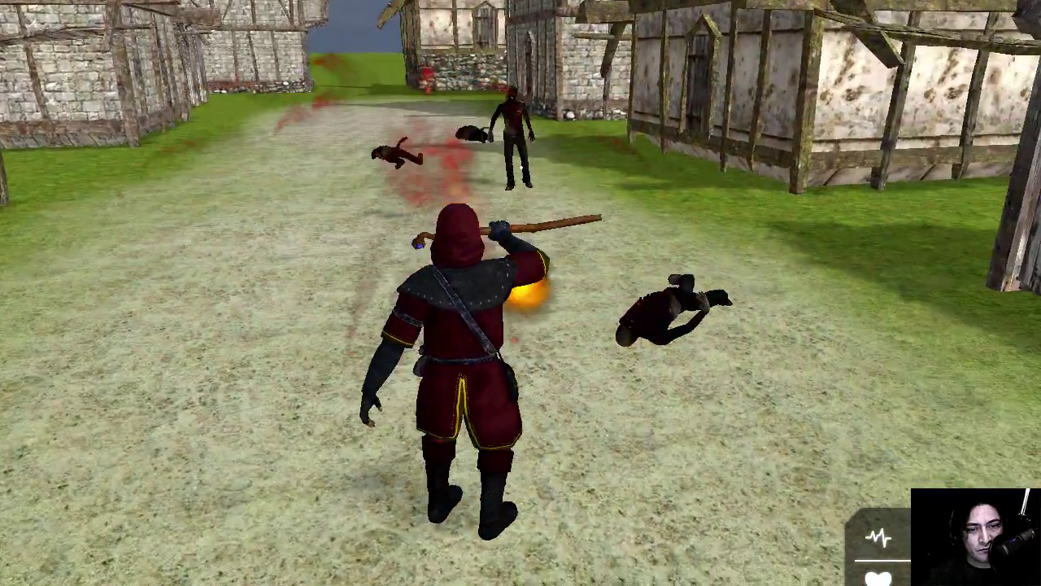
key(w)
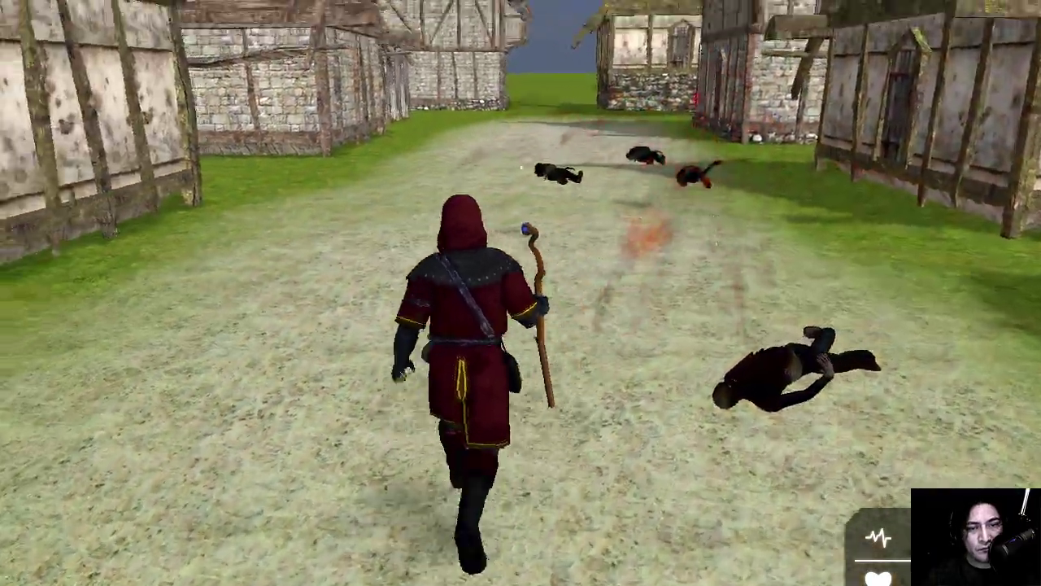
Step: Run the wizard down the path and around the village houses, and select the player start marker back in the editor
key(w)
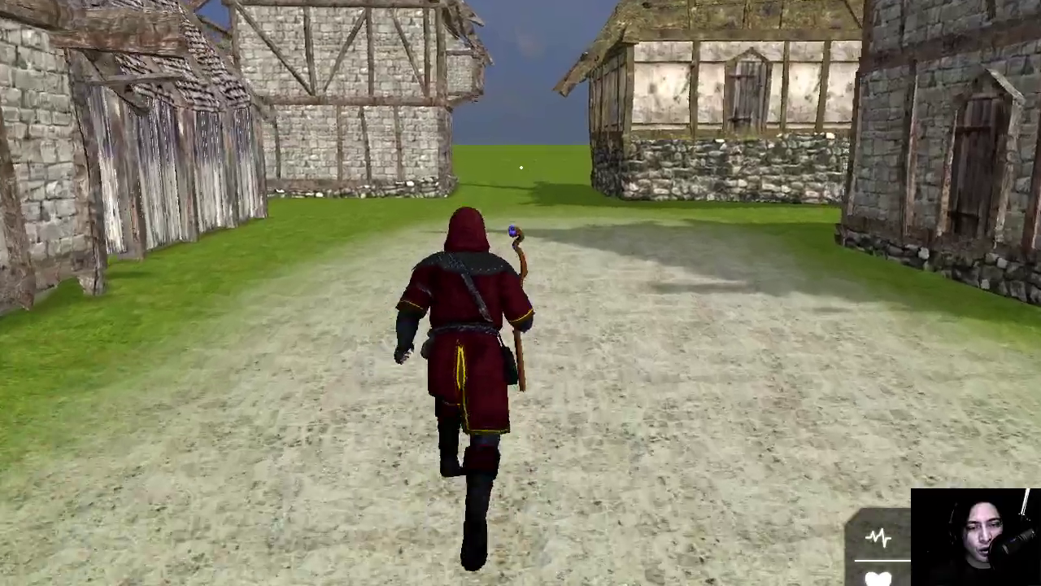
key(w)
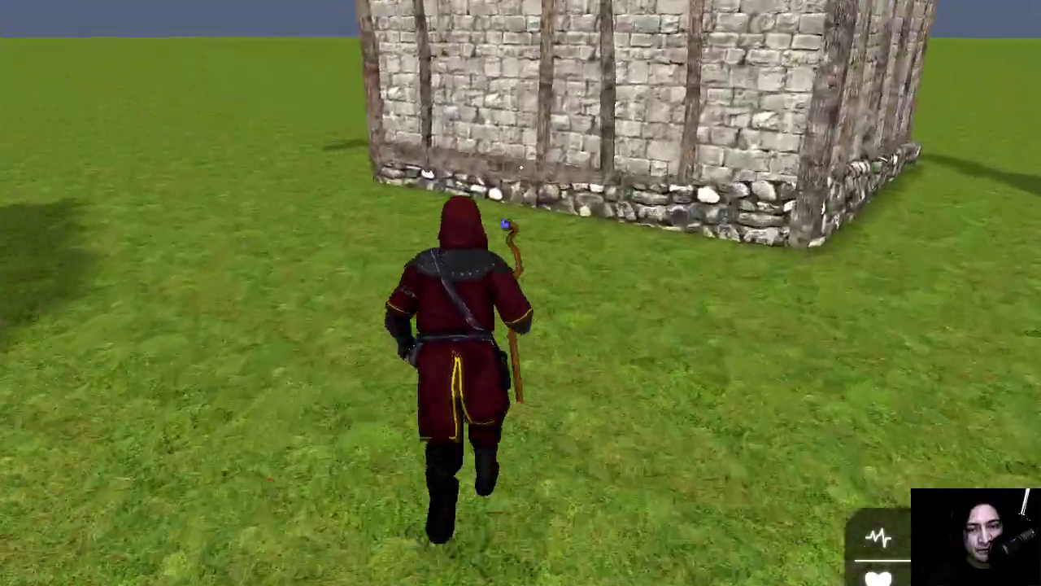
key(w)
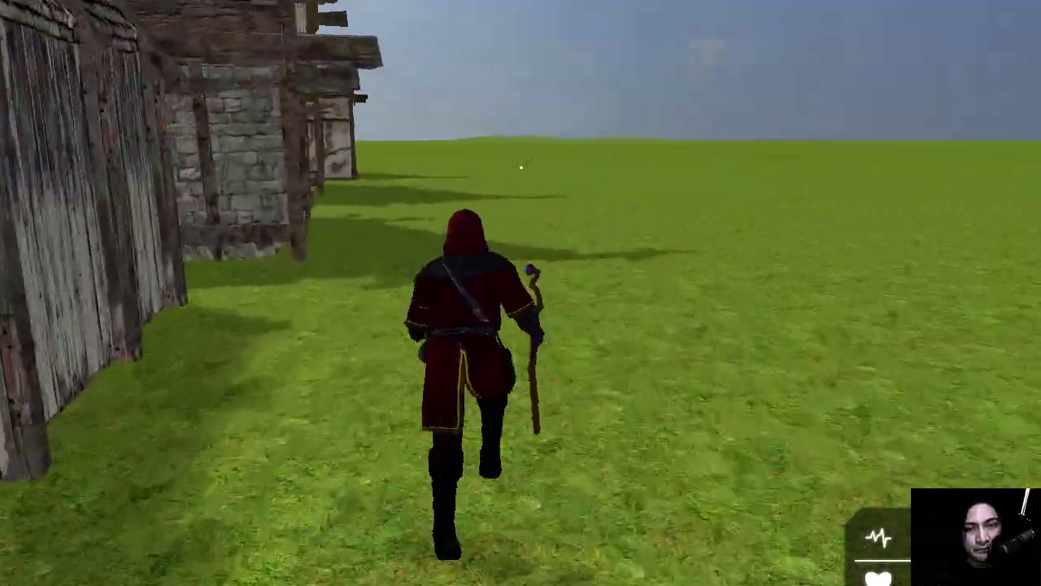
key(w)
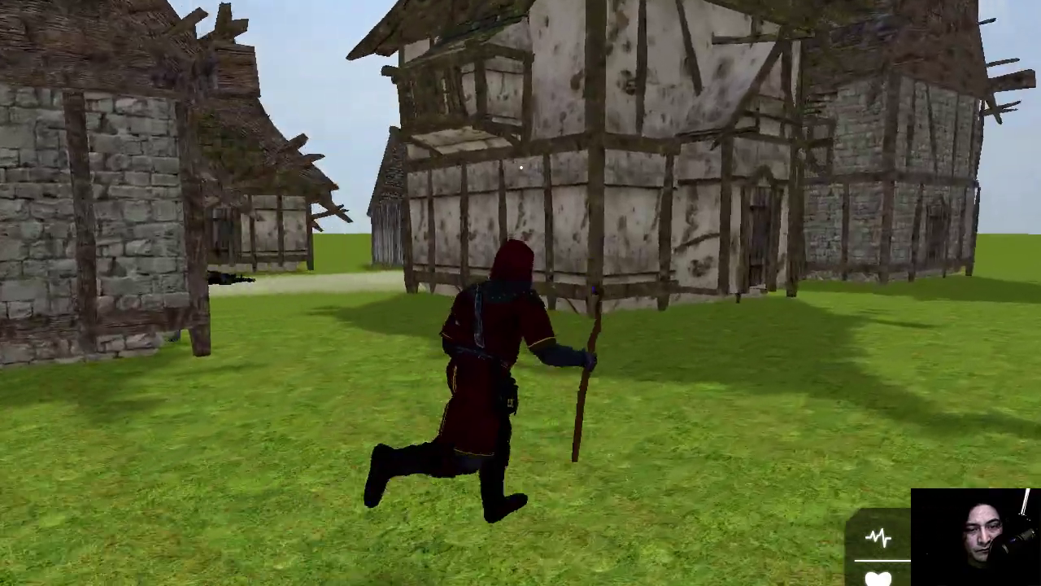
key(w)
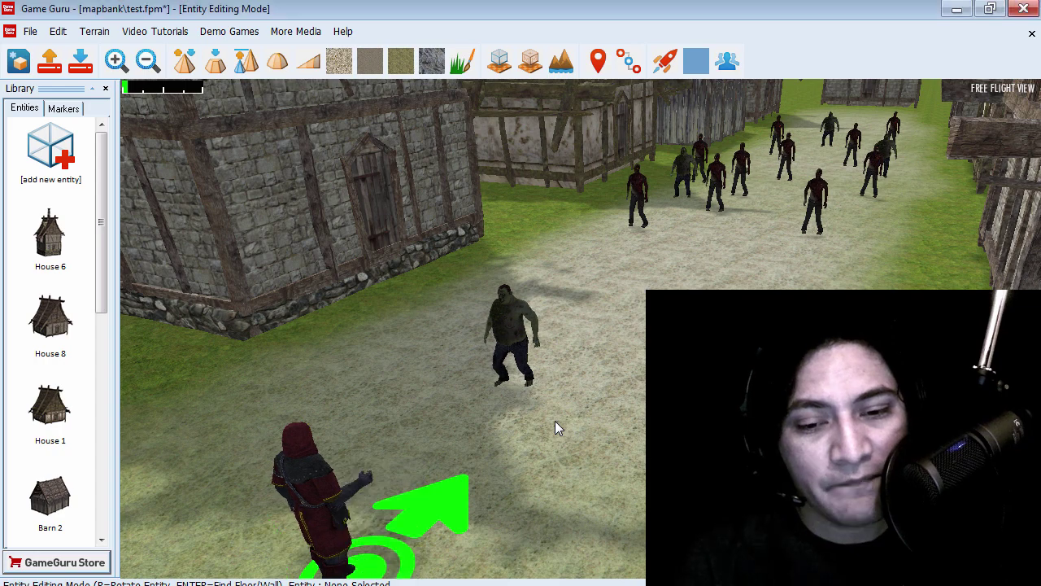
click(441, 499)
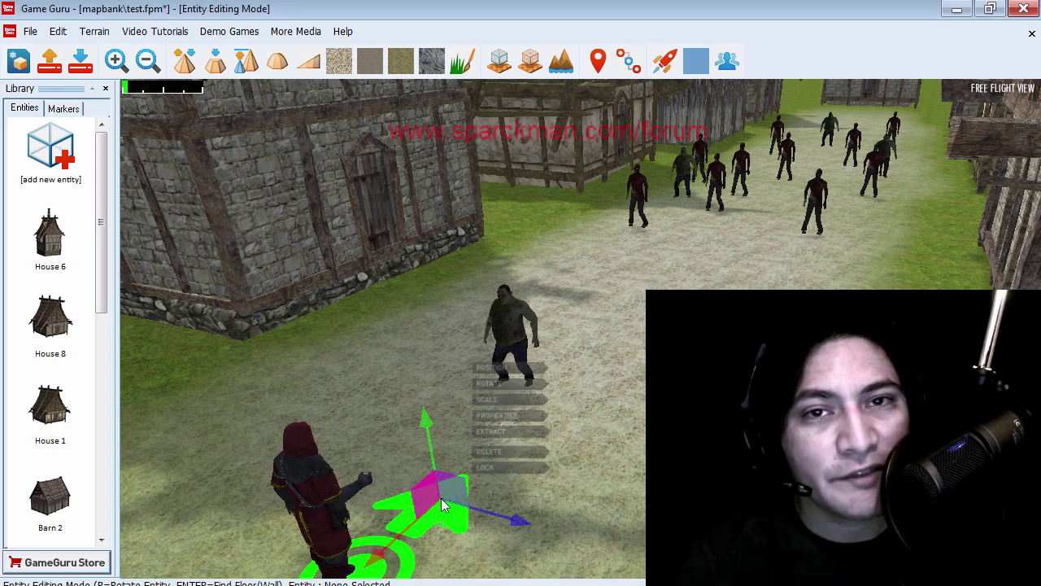